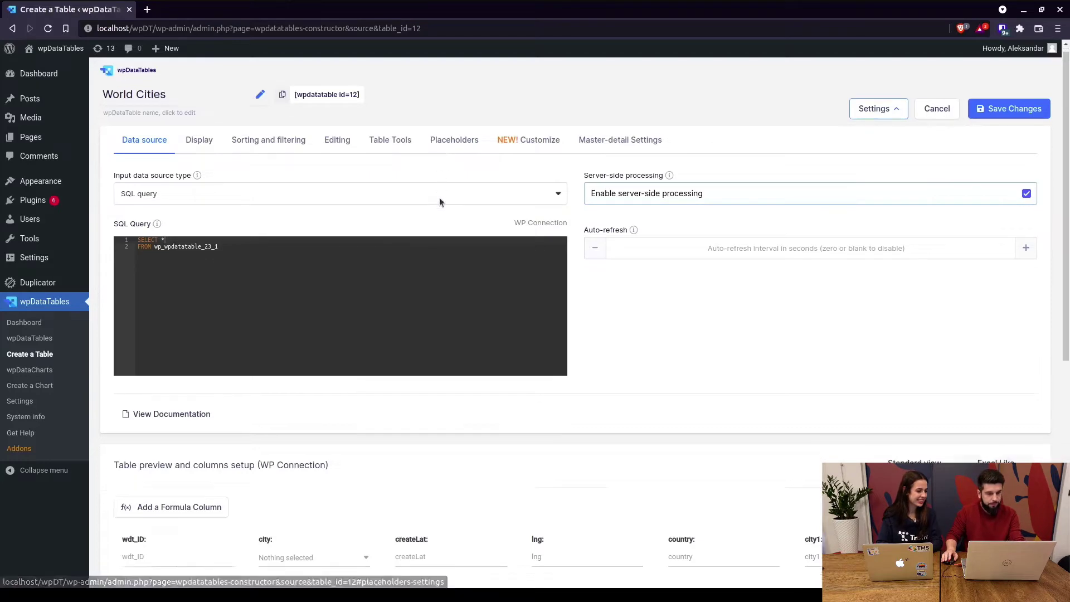
# Step: Scroll through the World Cities table's data source query and preview rows to review them
pyautogui.scroll(-3, 440, 198)
pyautogui.scroll(-1, 440, 199)
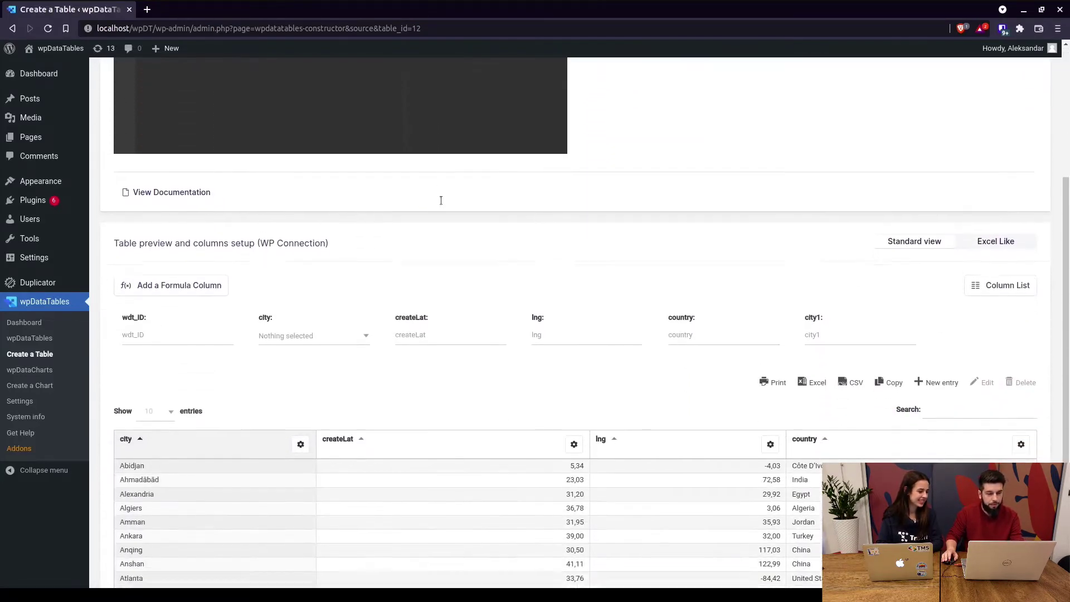
pyautogui.scroll(2, 440, 200)
pyautogui.scroll(3, 441, 200)
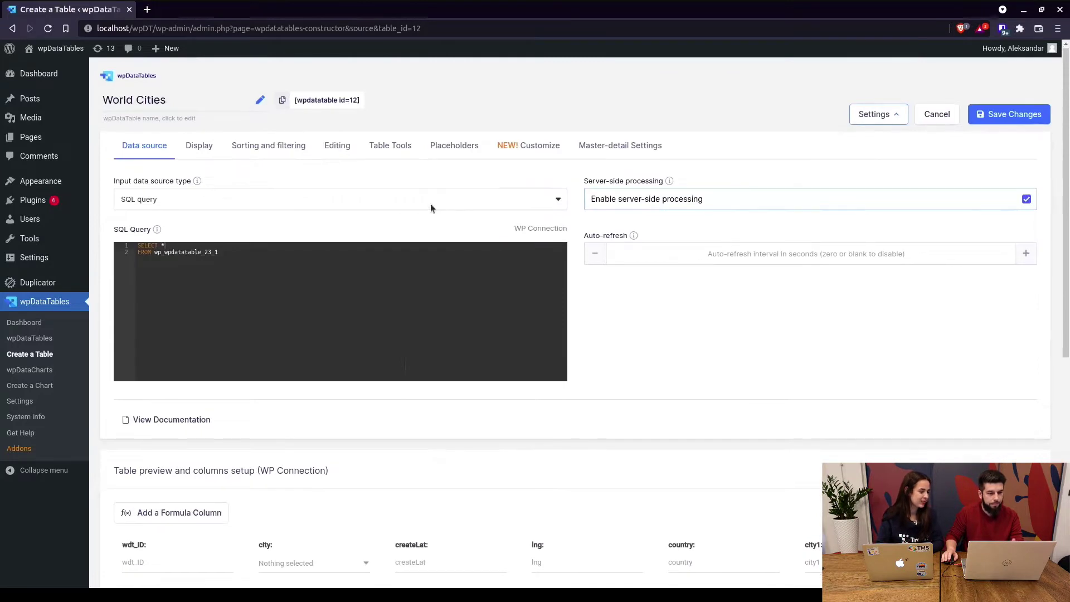
pyautogui.scroll(-5, 430, 207)
pyautogui.scroll(-2, 298, 404)
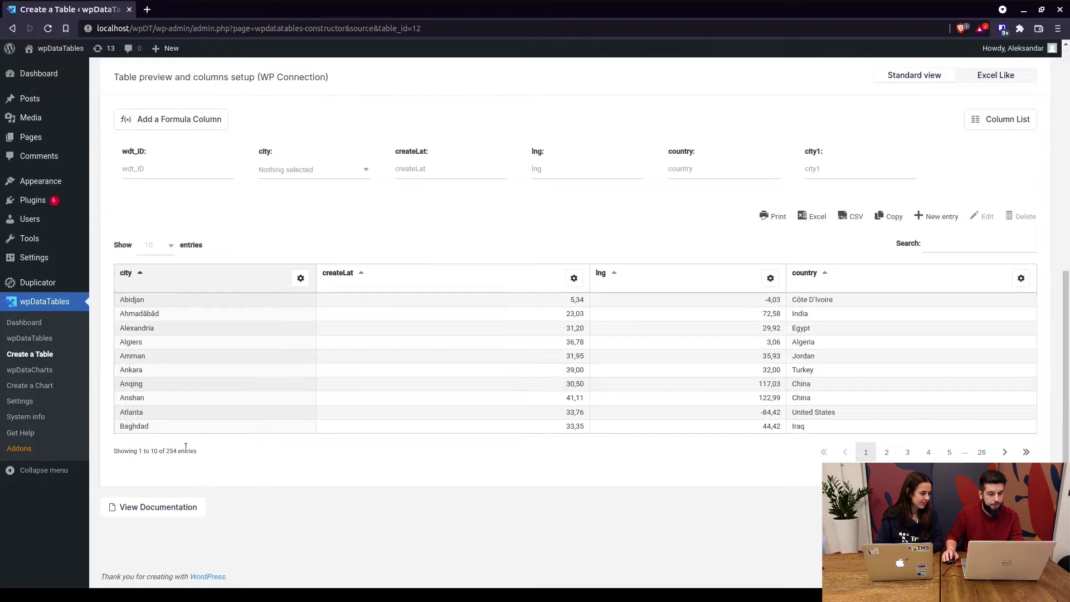
pyautogui.scroll(3, 280, 422)
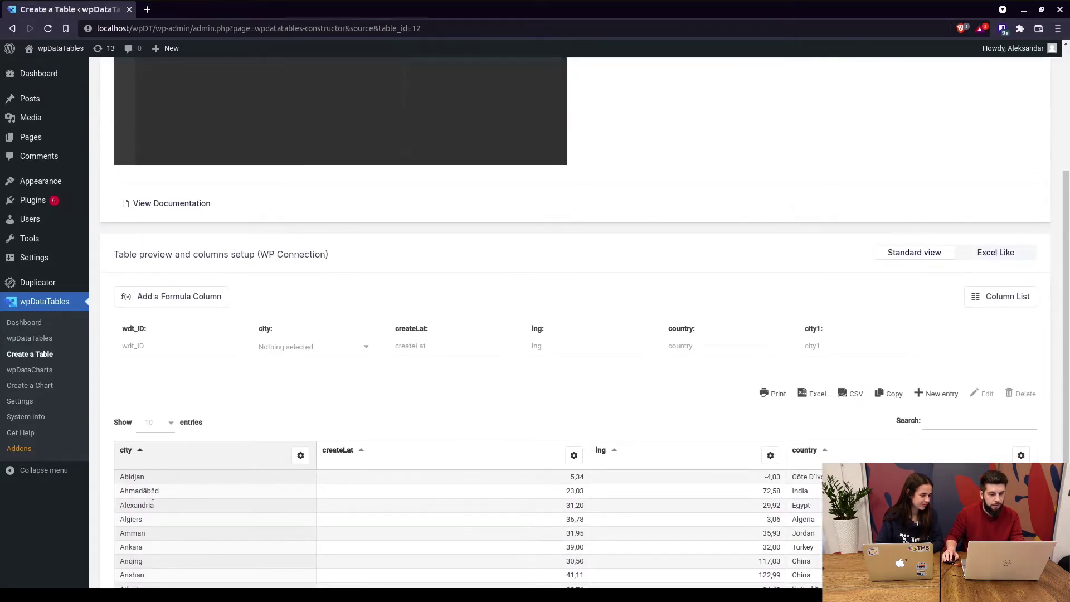
pyautogui.scroll(-2, 153, 495)
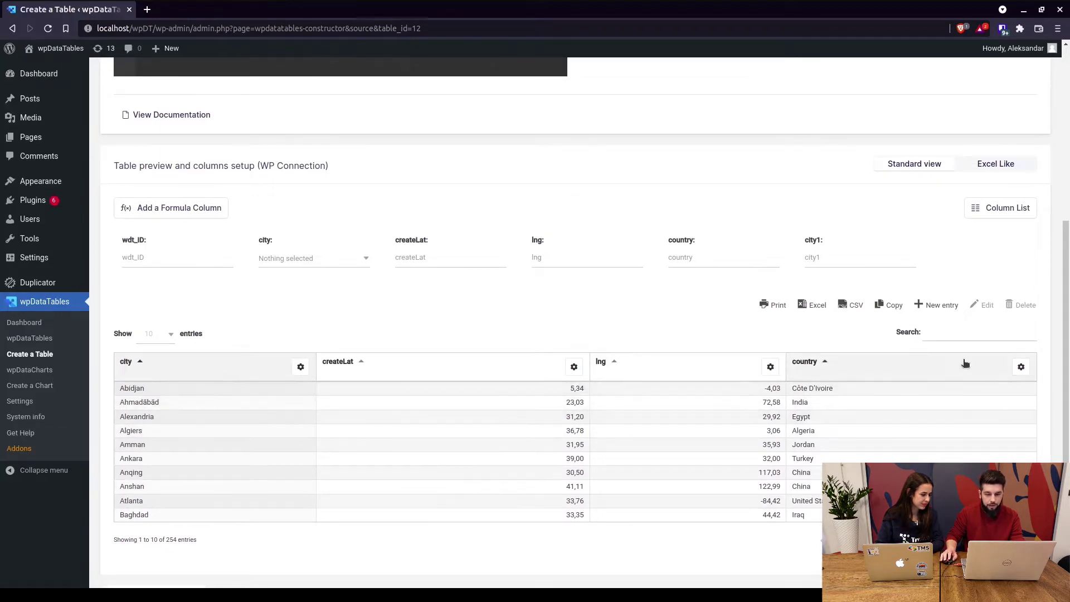
pyautogui.scroll(1, 583, 294)
pyautogui.scroll(3, 583, 301)
pyautogui.scroll(-2, 579, 309)
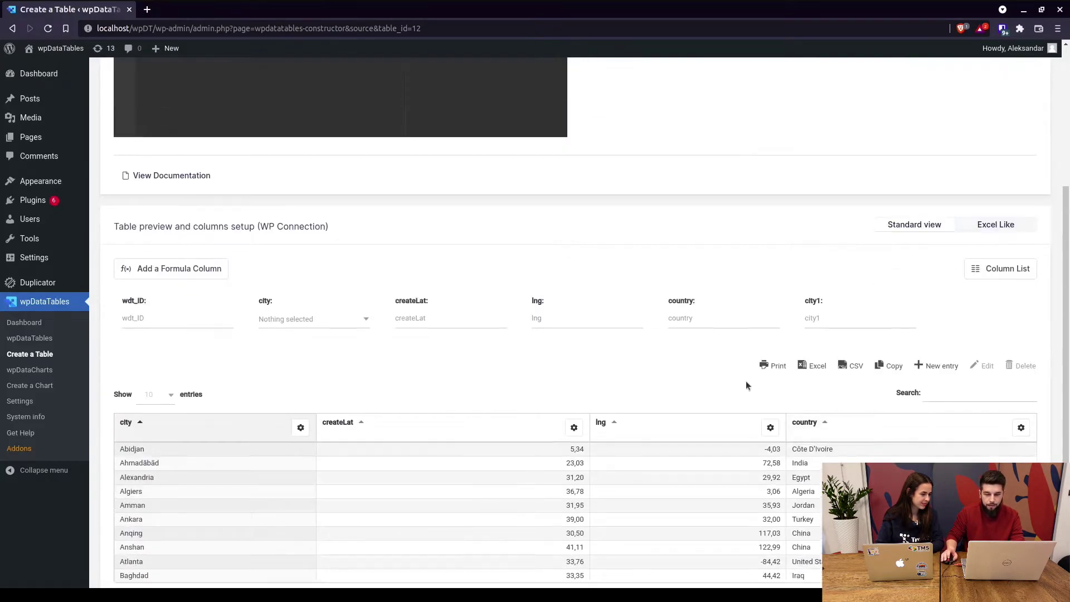
pyautogui.scroll(4, 558, 279)
# Step: Enter China as the %VAR1% default, save the table, and copy the %VAR1% label
pyautogui.click(448, 149)
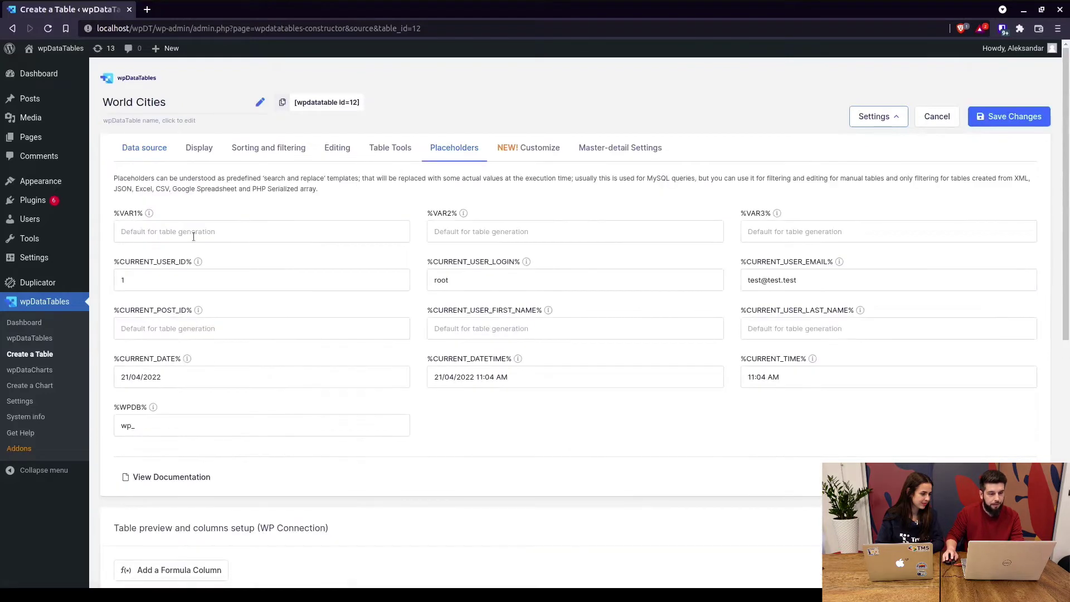
pyautogui.click(171, 230)
pyautogui.write('China')
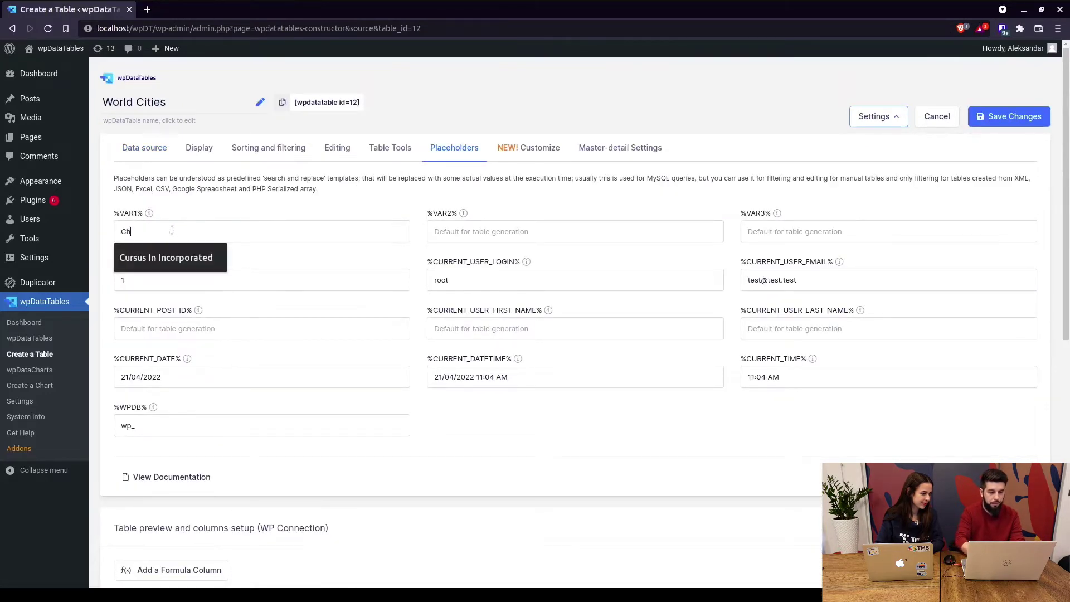
pyautogui.click(1012, 116)
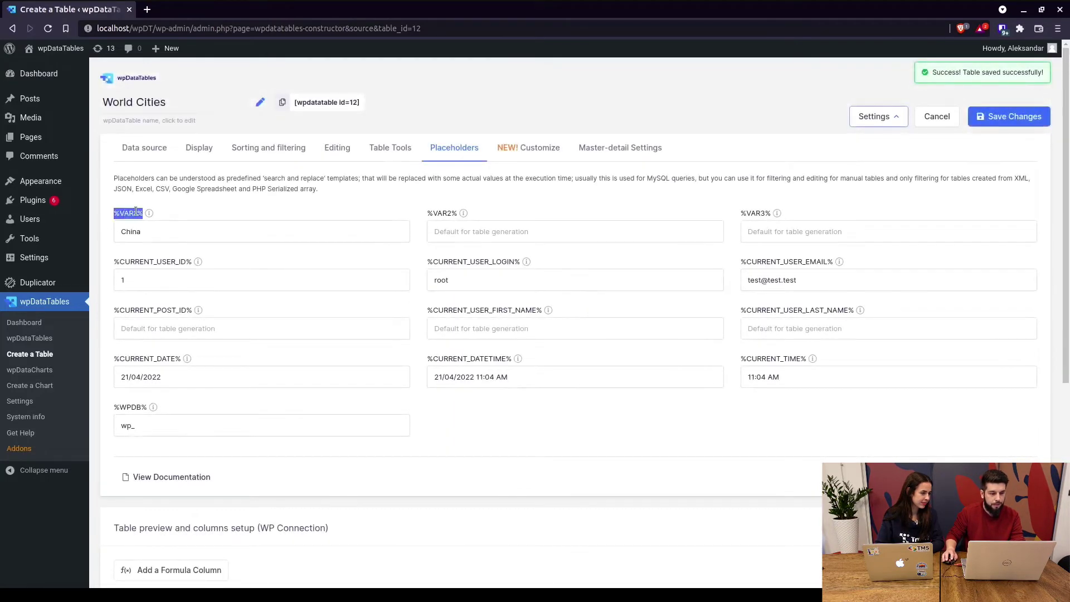
pyautogui.rightClick(142, 213)
pyautogui.click(167, 219)
# Step: Give the country column's filter a predefined value of %VAR1% and save the table
pyautogui.scroll(-5, 709, 379)
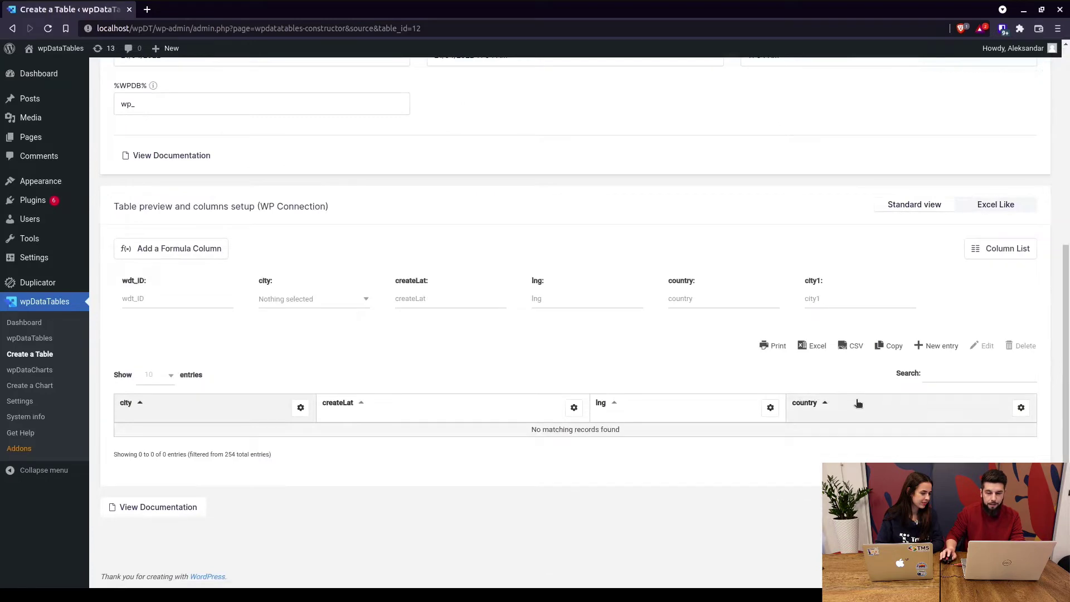
pyautogui.click(1021, 407)
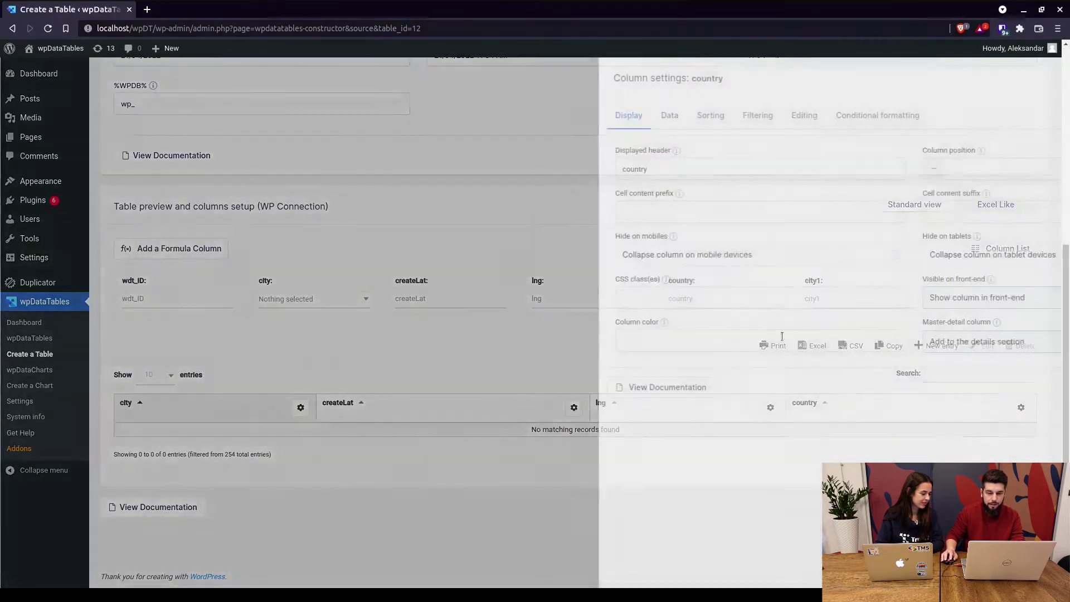
pyautogui.click(602, 117)
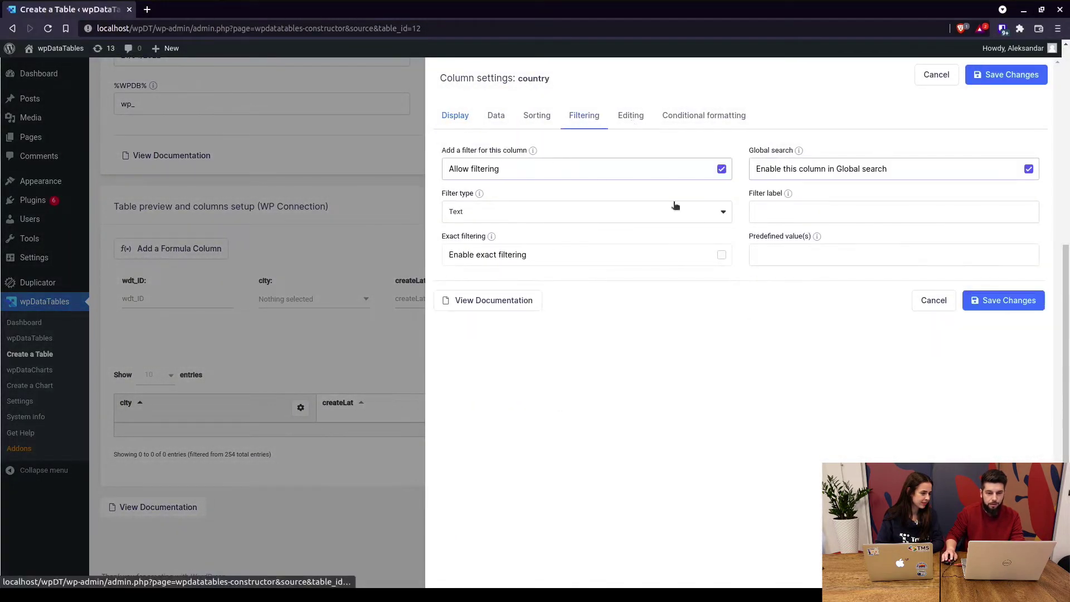
pyautogui.click(801, 256)
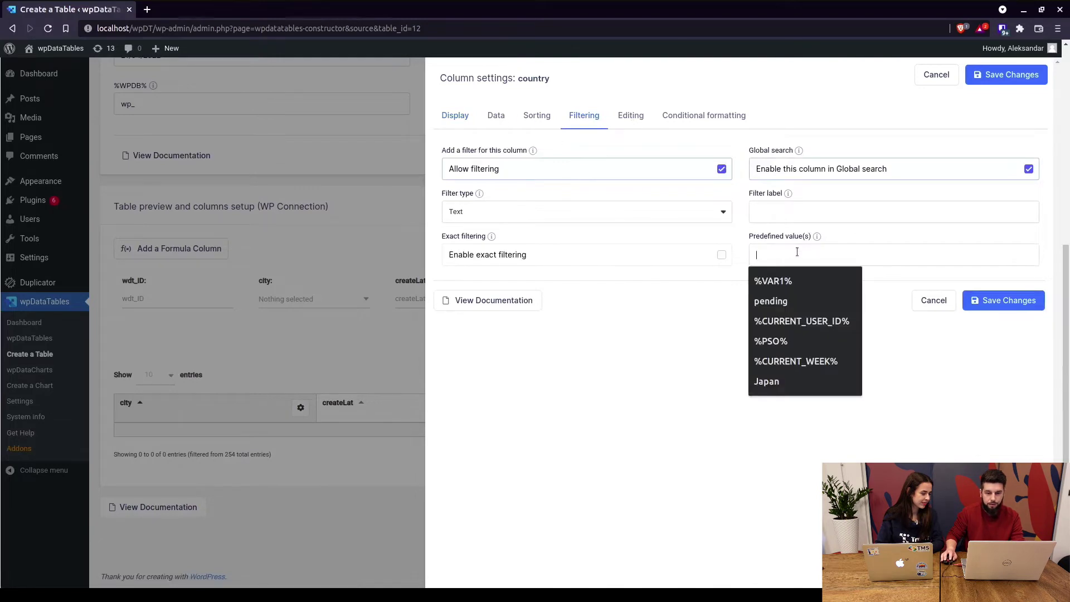
pyautogui.click(794, 281)
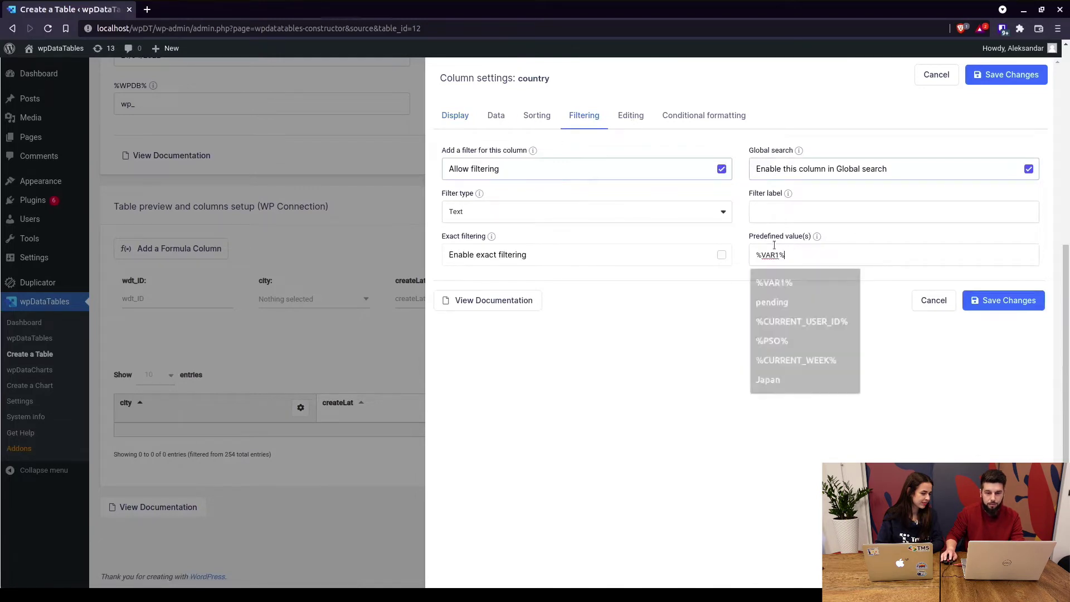
pyautogui.click(994, 301)
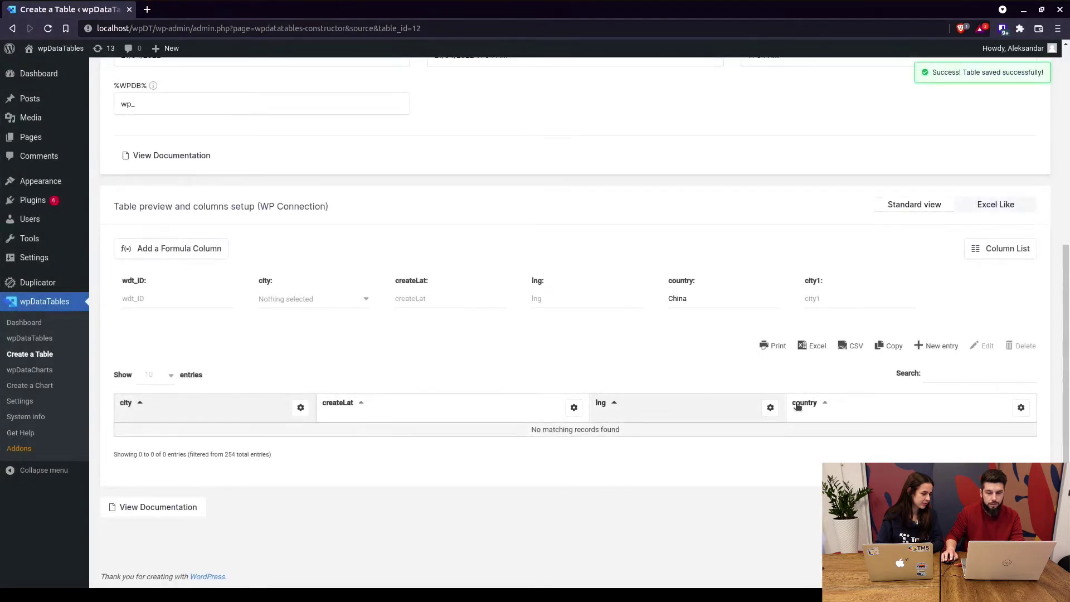
# Step: Look over the lng and createLat columns' filtering options, leaving them unchanged
pyautogui.click(770, 407)
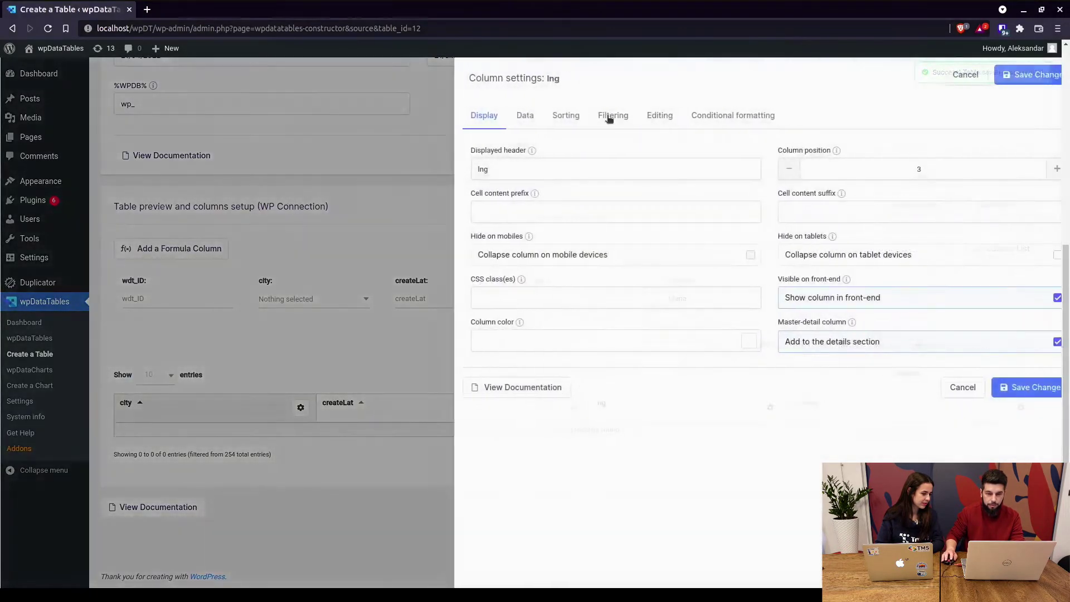
pyautogui.click(592, 120)
pyautogui.click(929, 302)
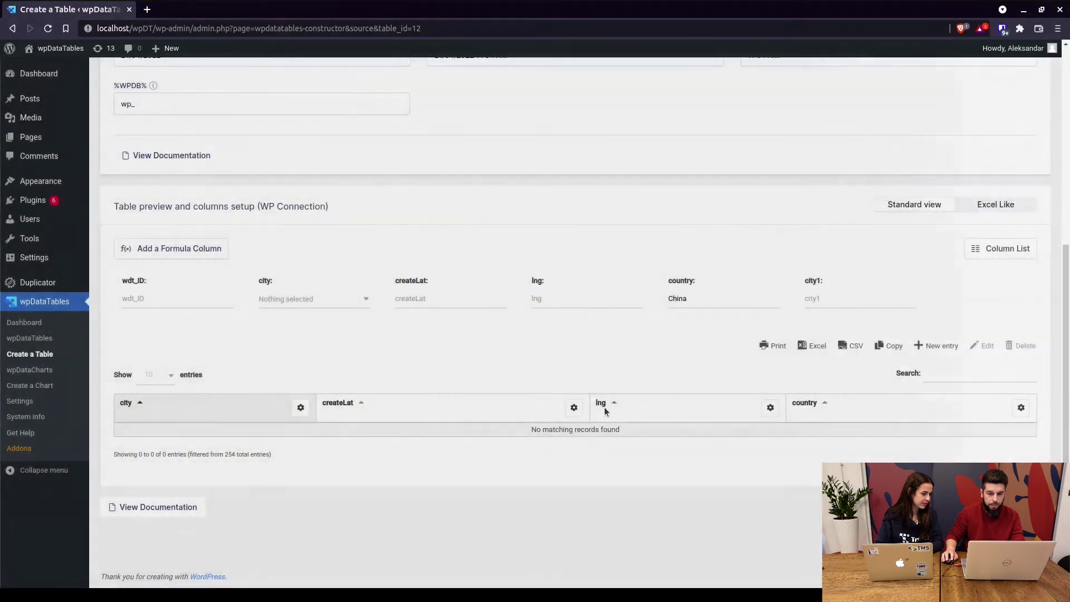
pyautogui.click(574, 408)
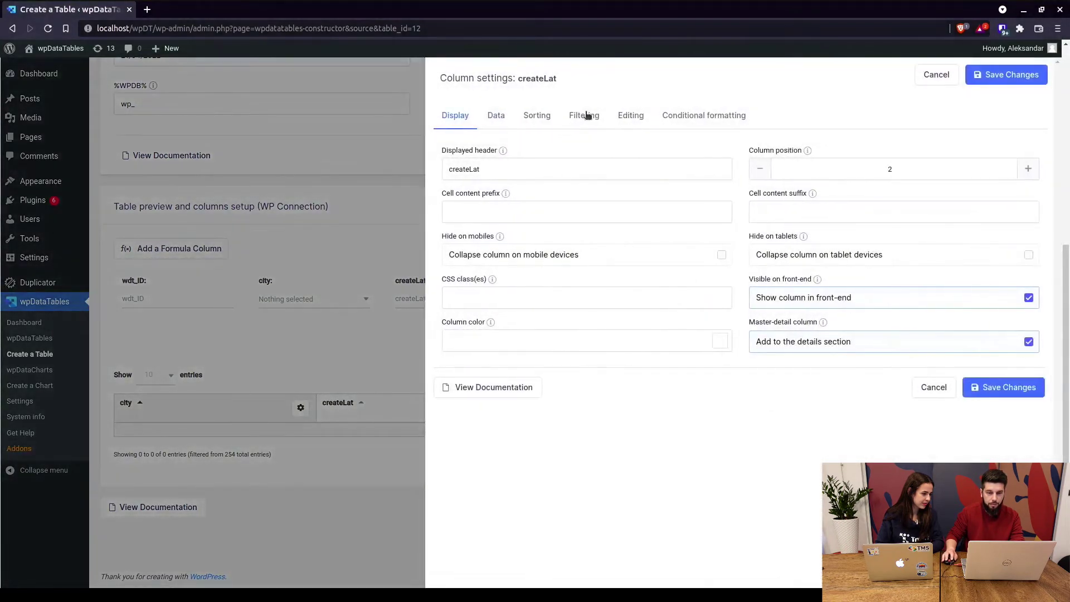
pyautogui.click(586, 115)
pyautogui.click(375, 380)
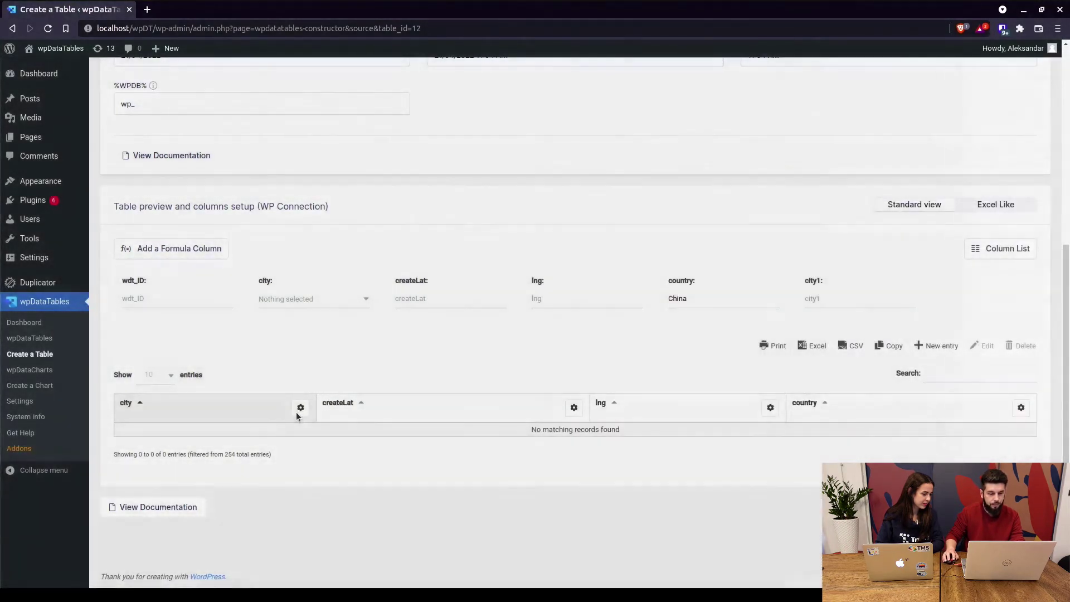
# Step: Remove all predefined filter values from the city column and save the table
pyautogui.click(301, 409)
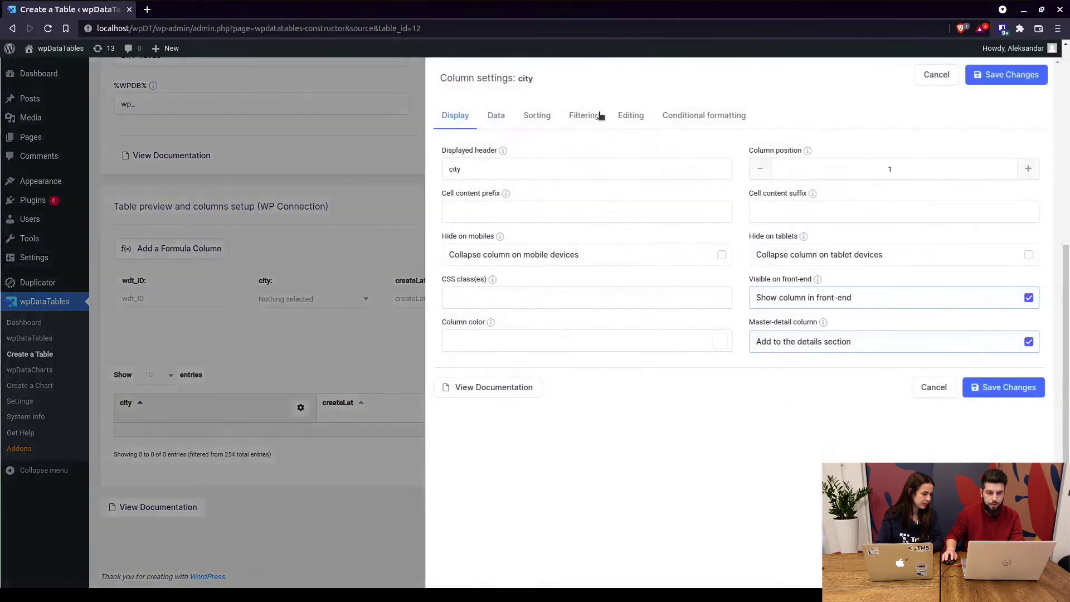
pyautogui.click(584, 115)
pyautogui.click(789, 254)
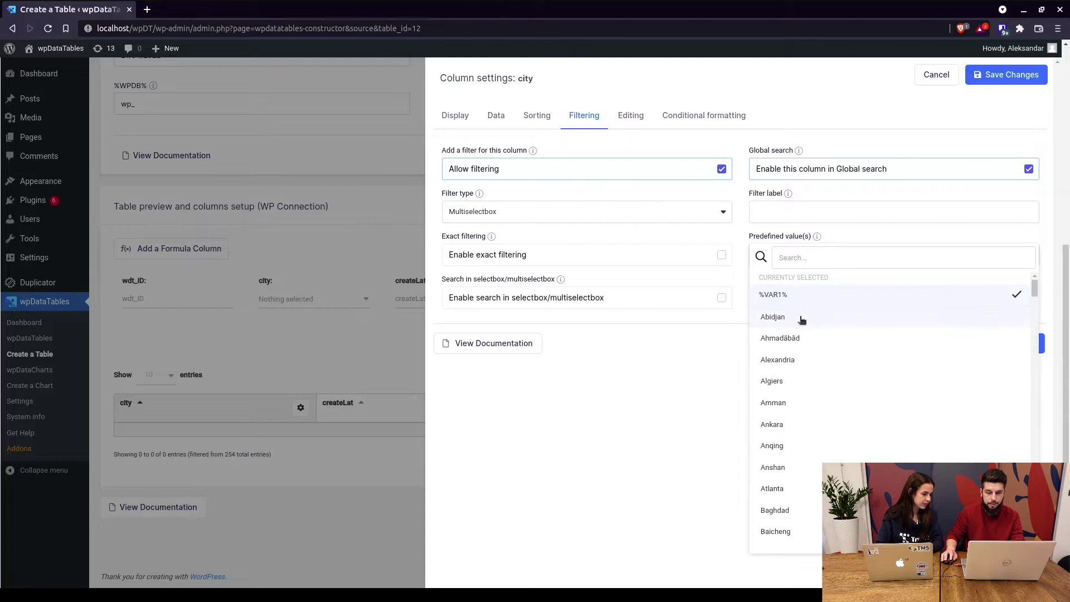
pyautogui.click(1015, 296)
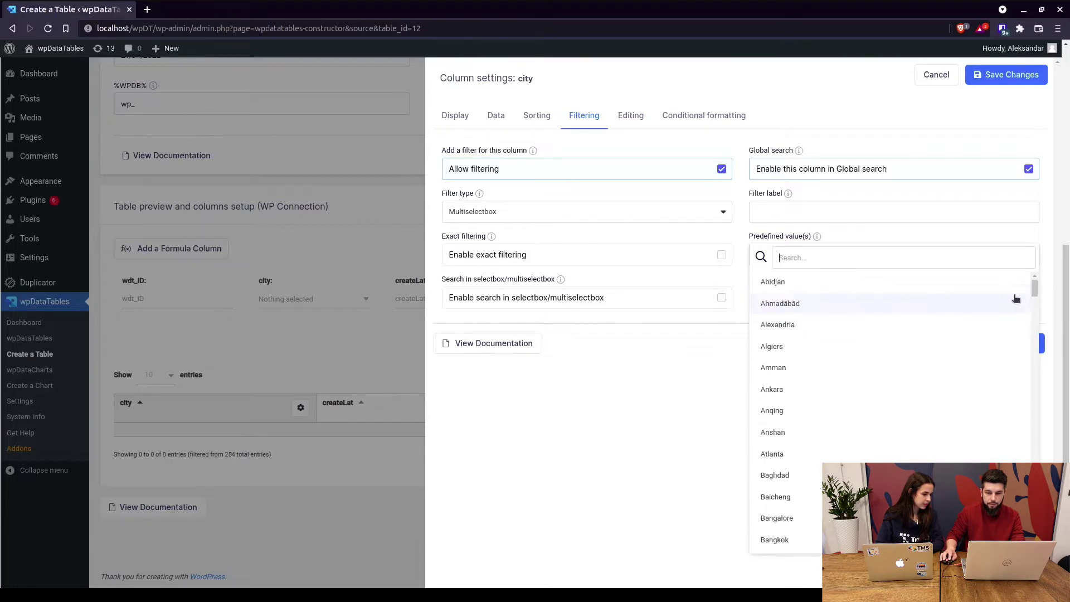
pyautogui.click(776, 303)
pyautogui.click(716, 363)
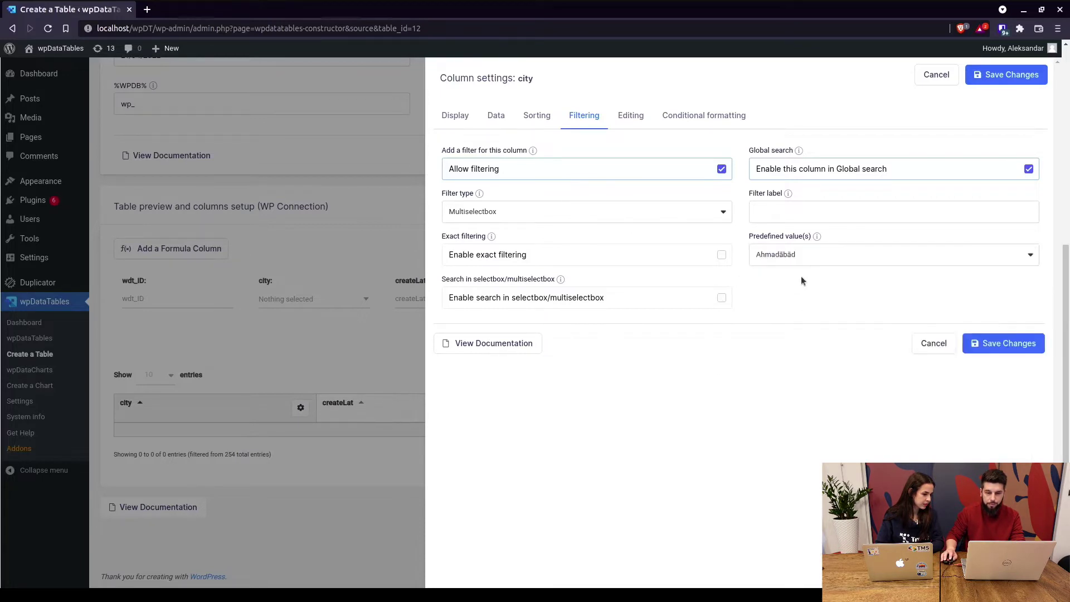
pyautogui.click(801, 255)
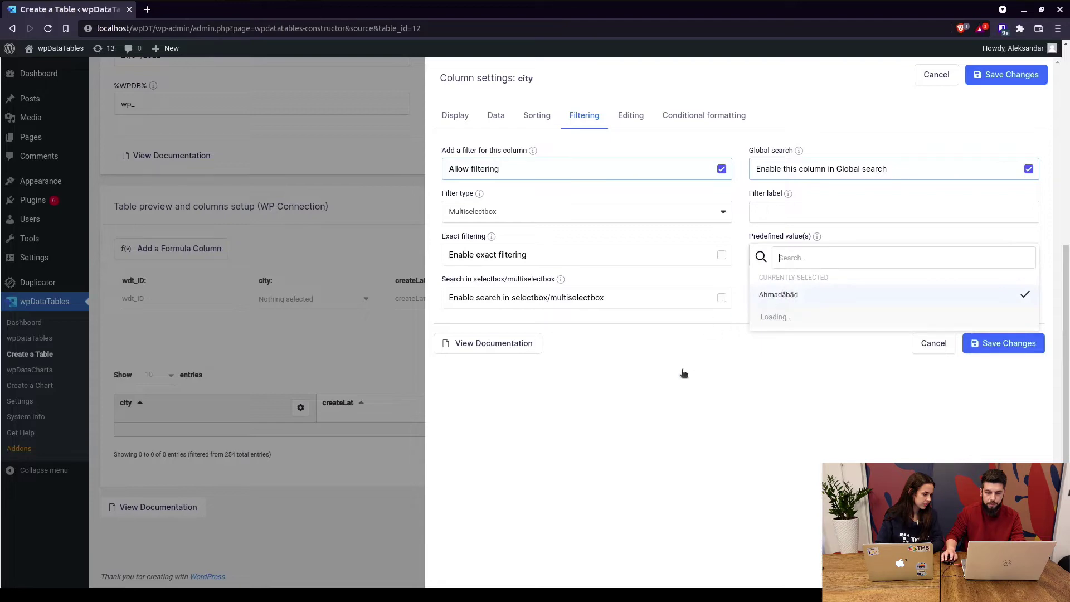
pyautogui.click(661, 364)
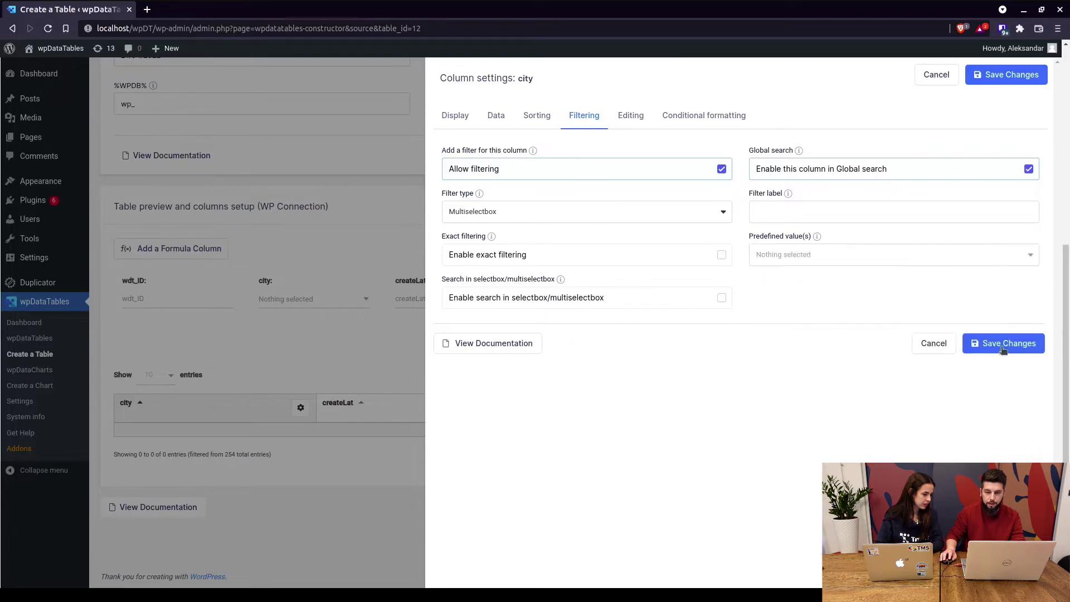
pyautogui.click(1003, 344)
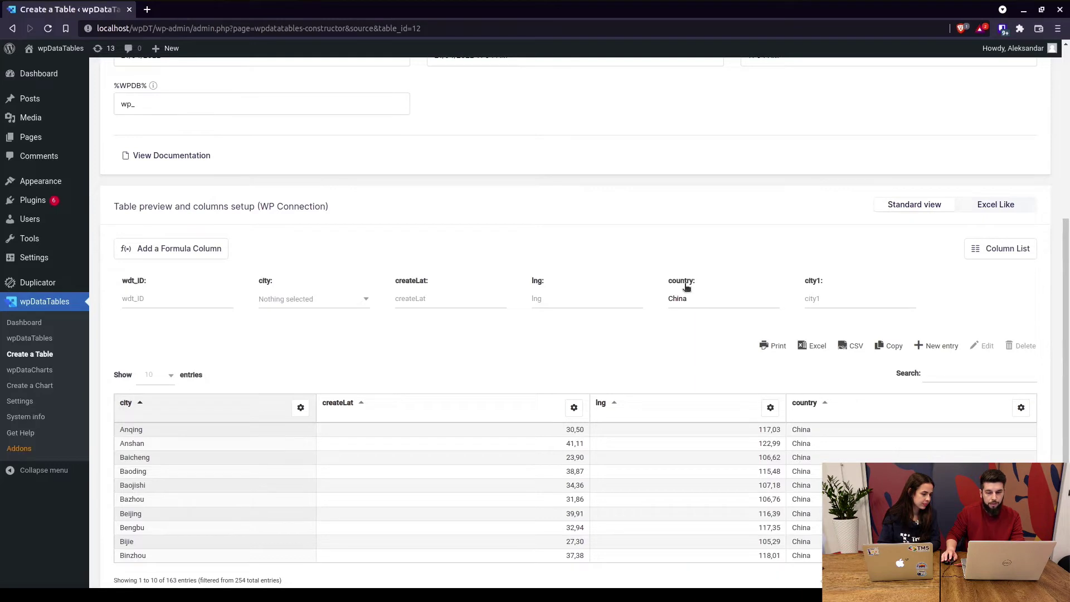
# Step: Open the browser DevTools inspector on the page and dock it at the bottom
pyautogui.rightClick(686, 286)
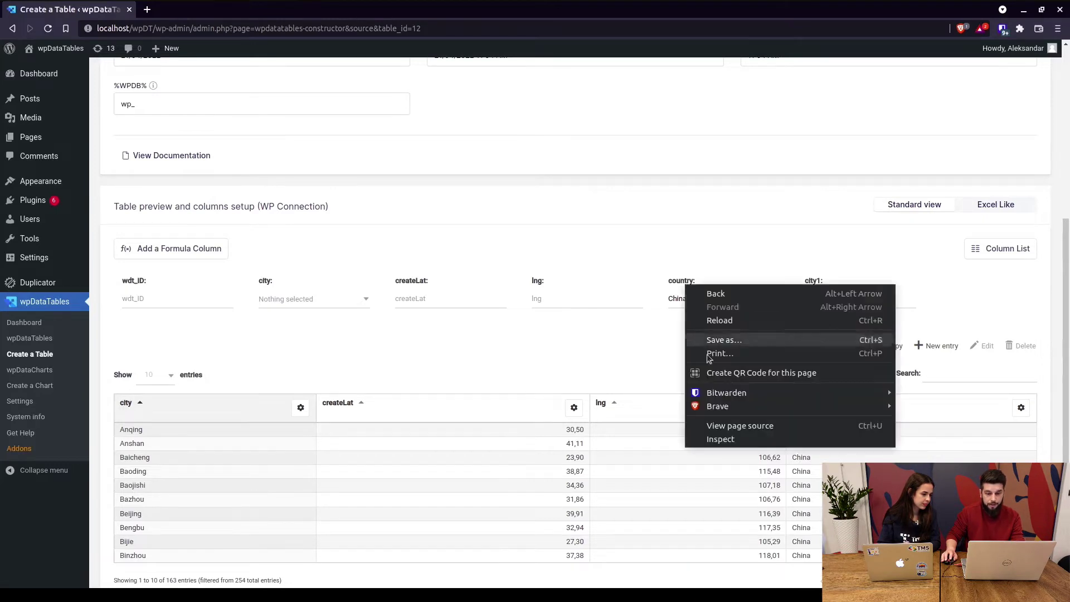
pyautogui.click(718, 440)
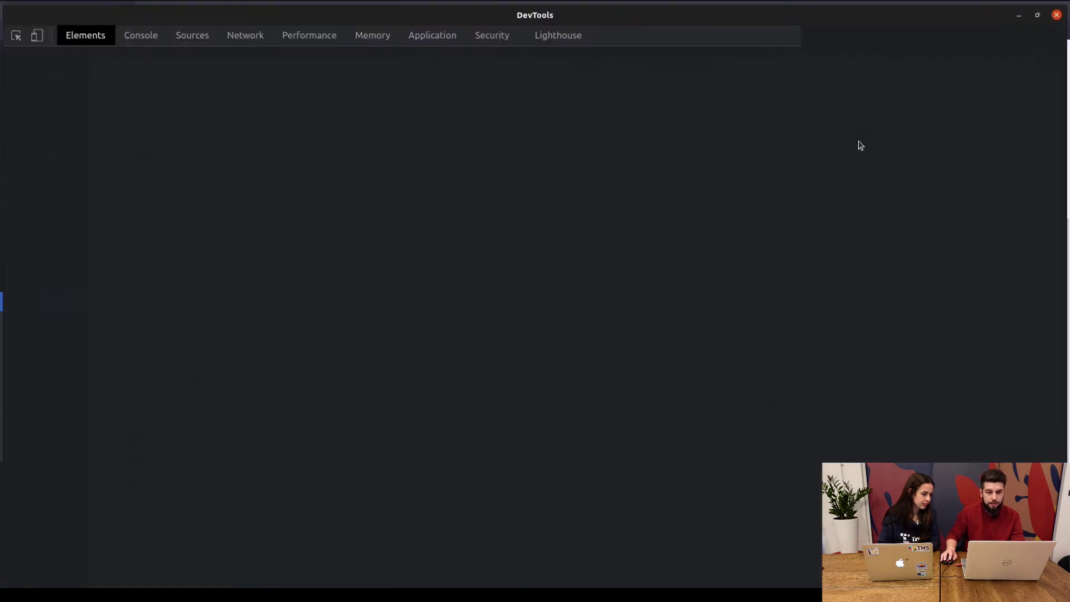
pyautogui.click(1056, 34)
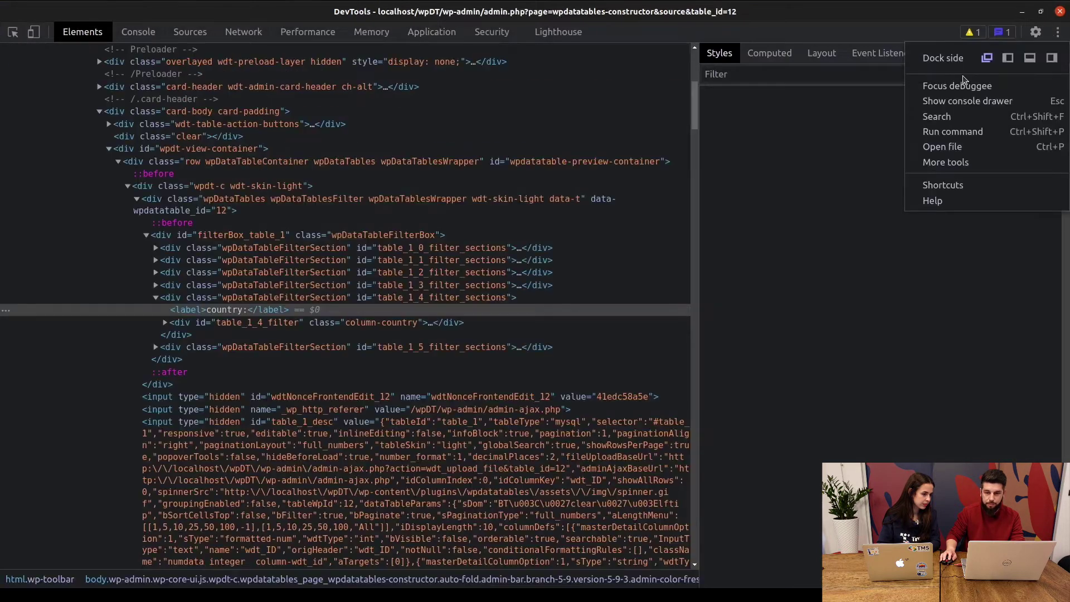
pyautogui.click(1031, 60)
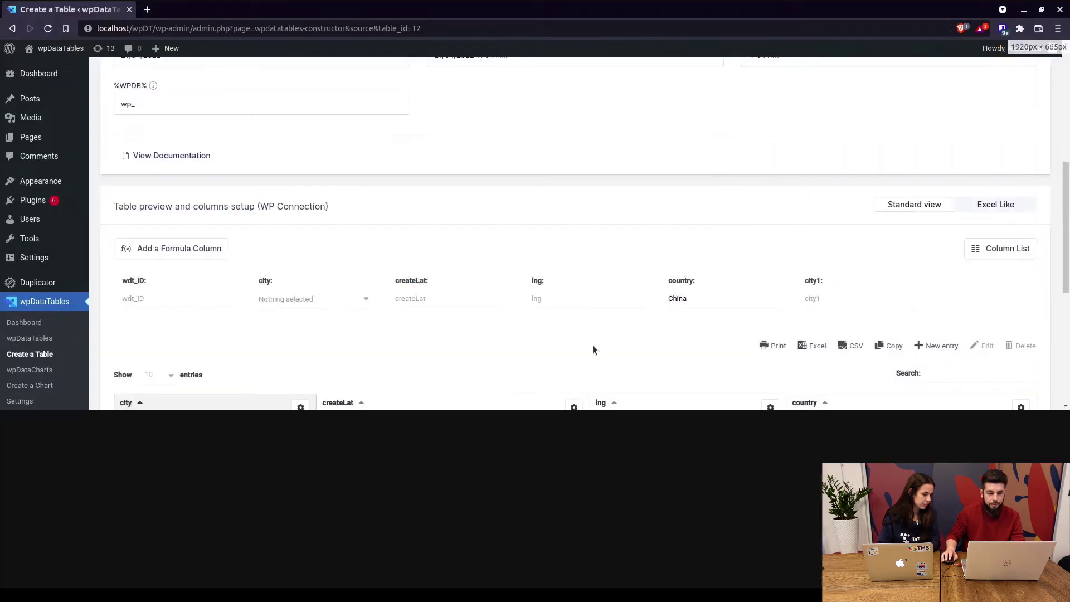
# Step: Copy the CSS selector of the table_1_4_filter_sections element
pyautogui.scroll(1, 284, 471)
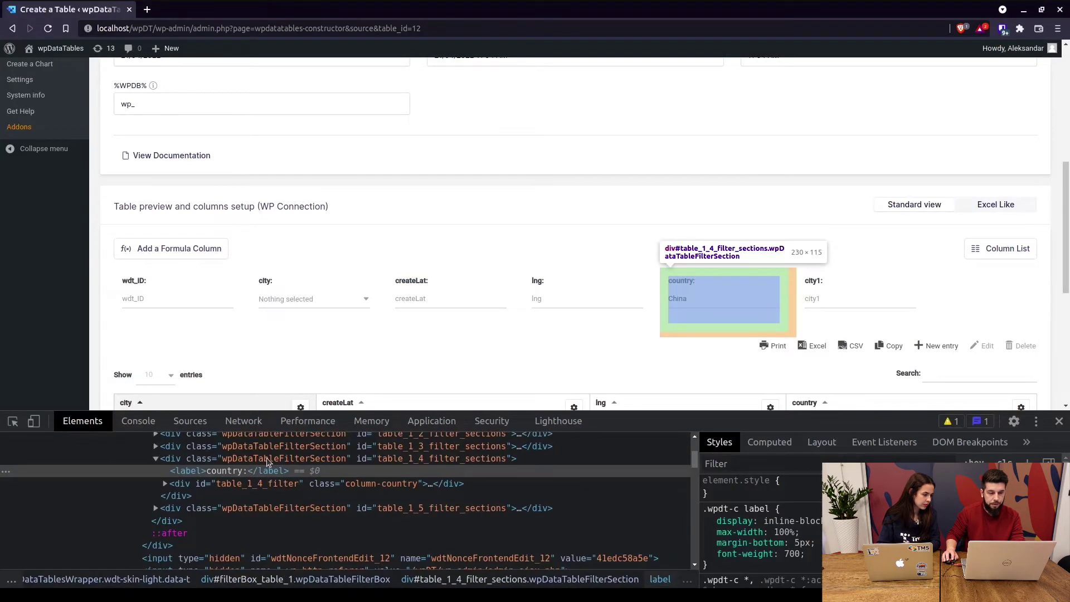
pyautogui.click(267, 460)
pyautogui.rightClick(267, 460)
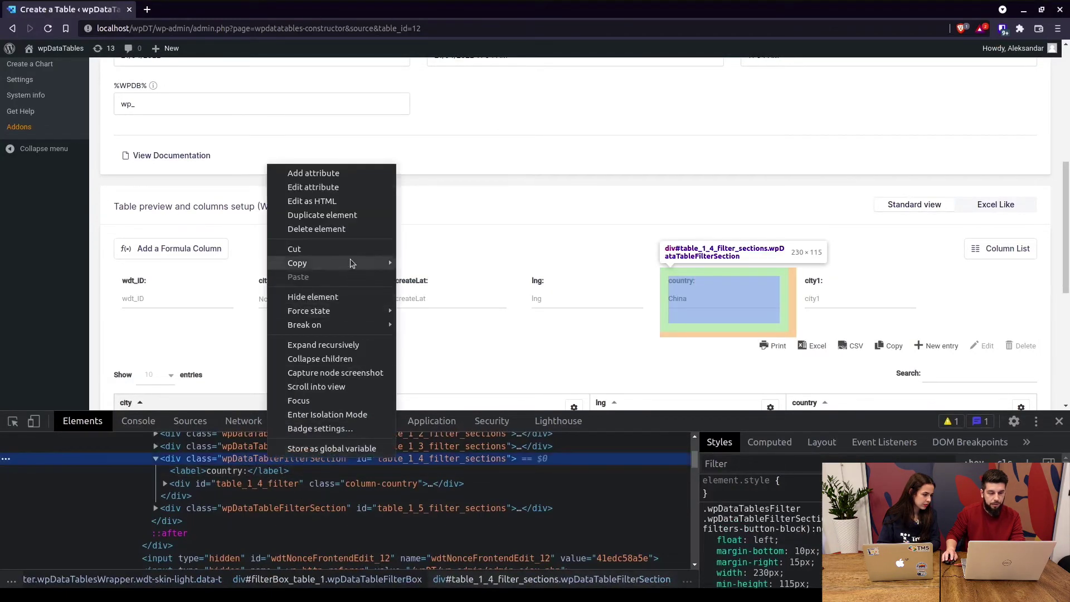
pyautogui.moveTo(353, 262)
pyautogui.click(460, 283)
# Step: Replace the table's Custom CSS with #table_1_4_filter_sections { display: none; }
pyautogui.scroll(2, 464, 259)
pyautogui.scroll(4, 463, 258)
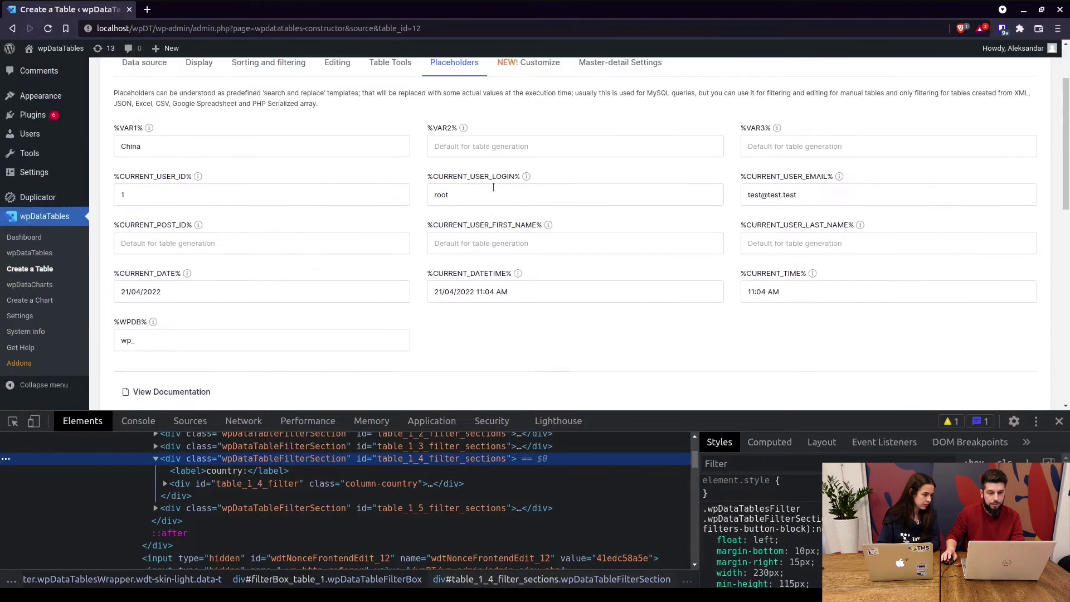
pyautogui.click(528, 122)
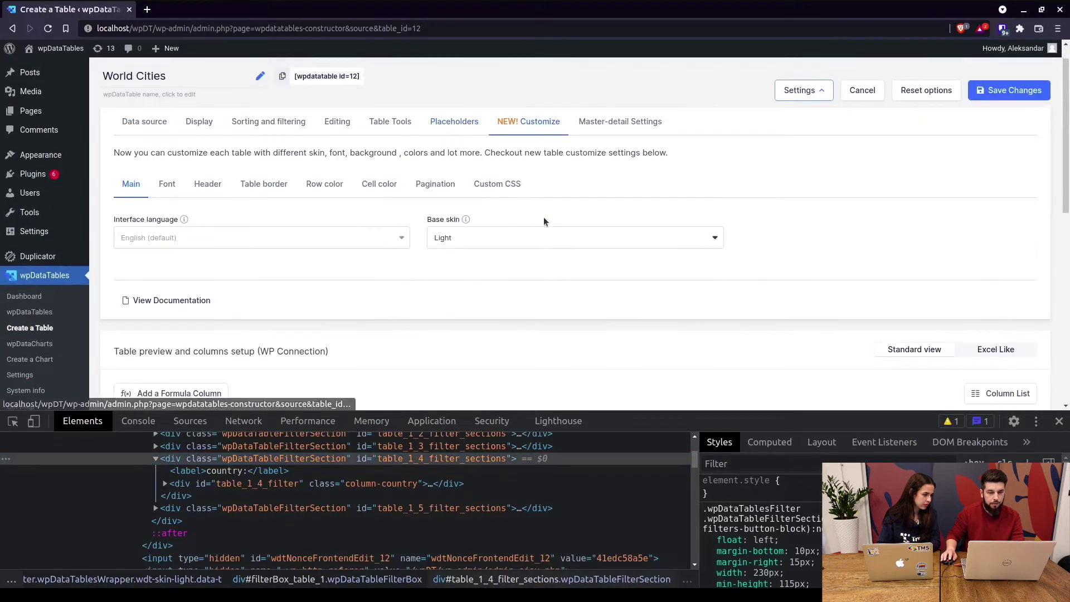
pyautogui.click(491, 186)
pyautogui.click(271, 318)
pyautogui.hotkey('ctrl', 'a')
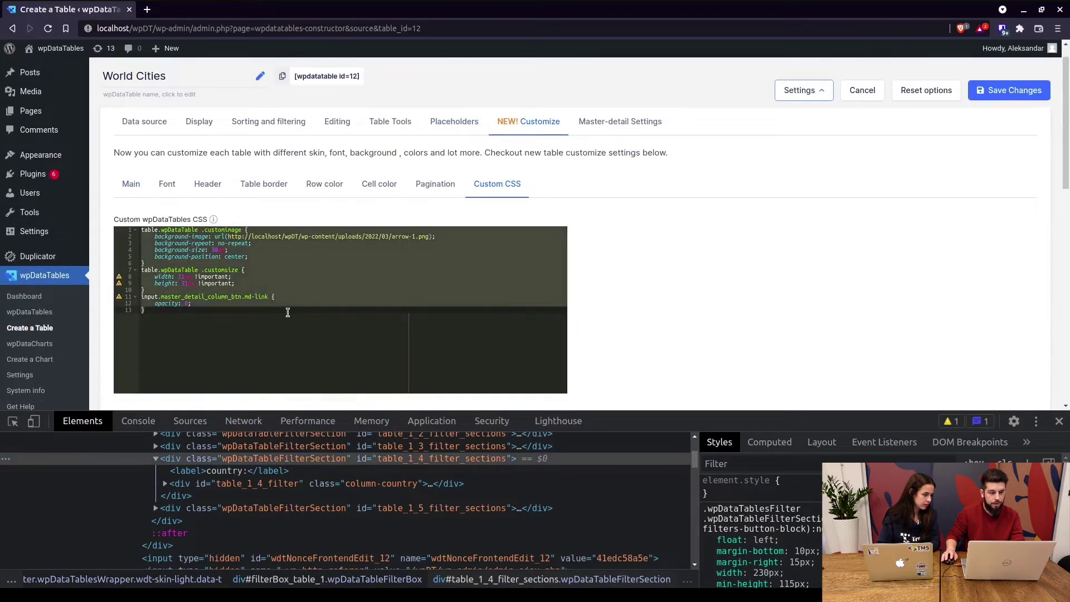
pyautogui.hotkey('ctrl', 'v')
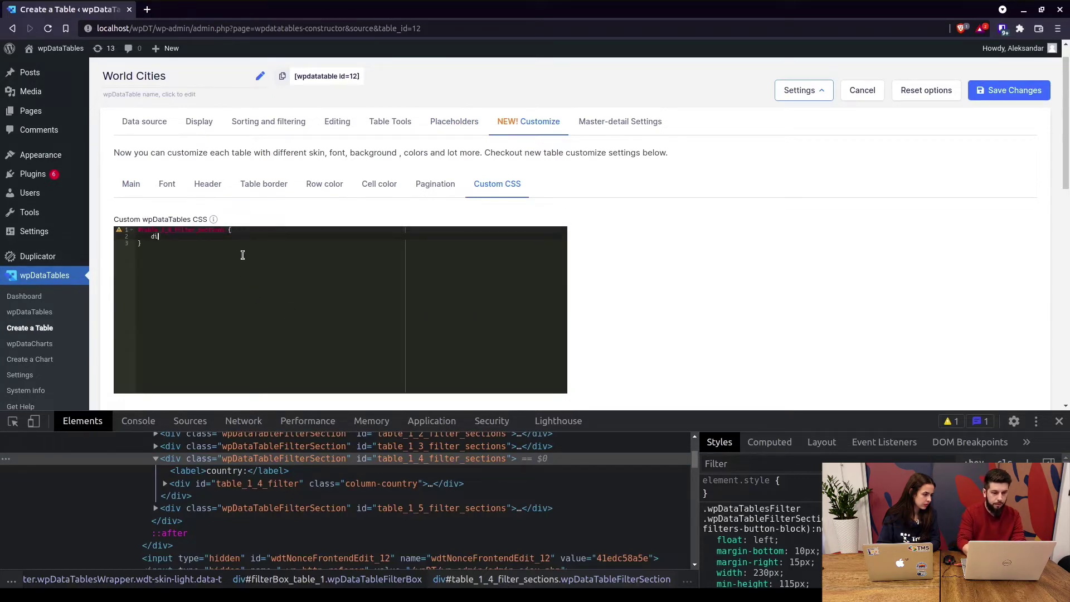
pyautogui.press('BackSpace')
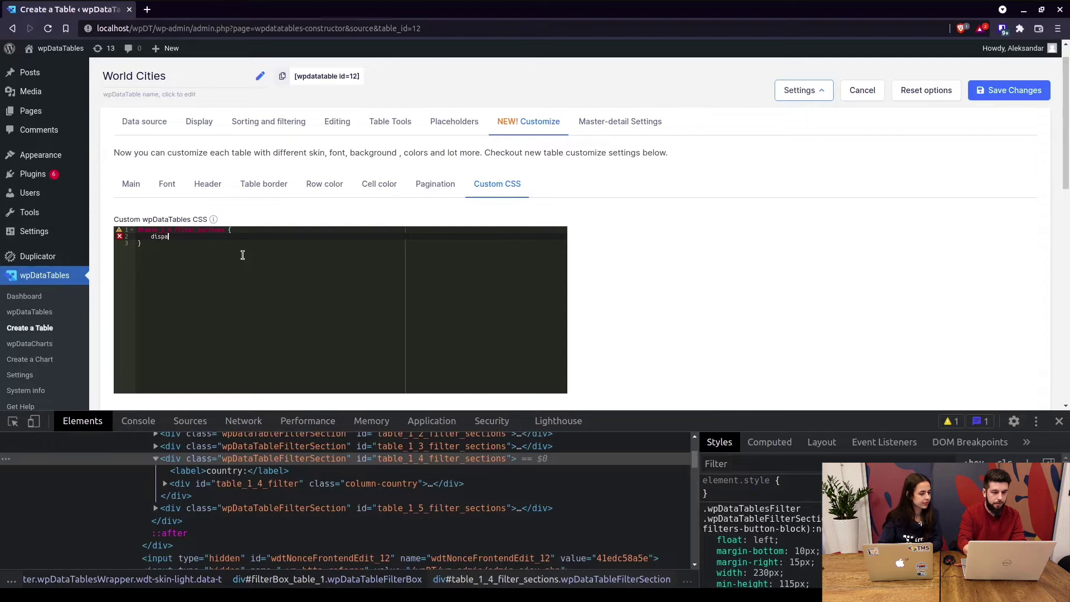
pyautogui.write('y: ')
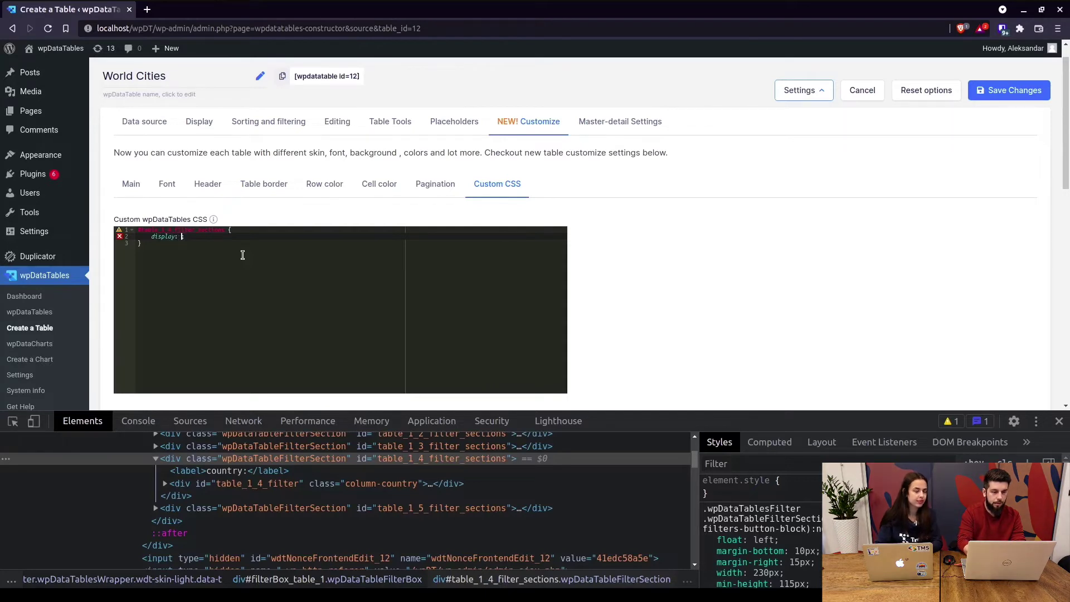
pyautogui.write('none')
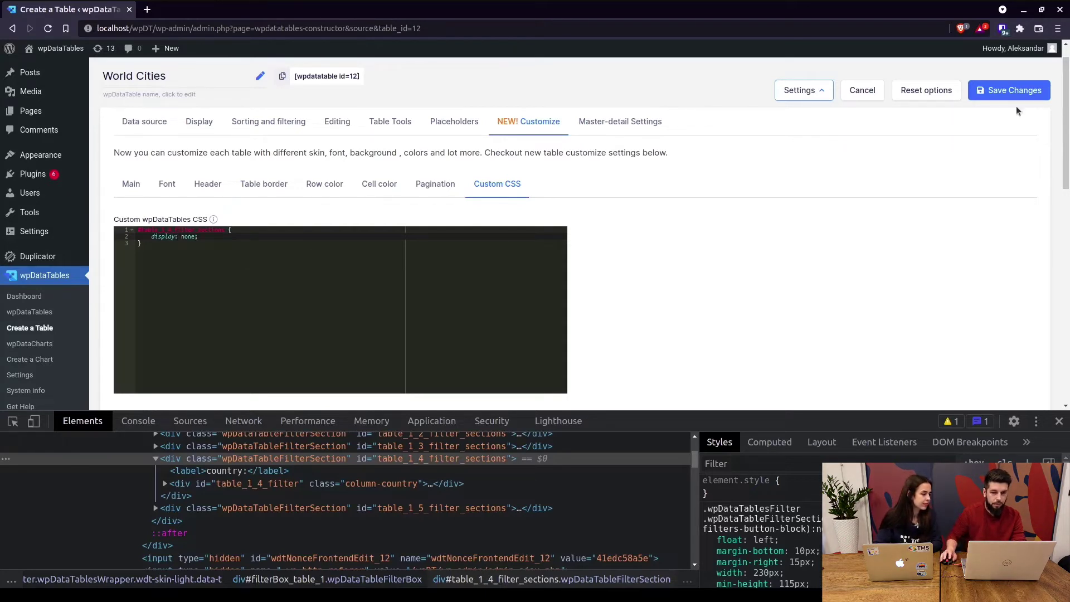
# Step: Save the table and close the developer tools panel
pyautogui.click(1012, 90)
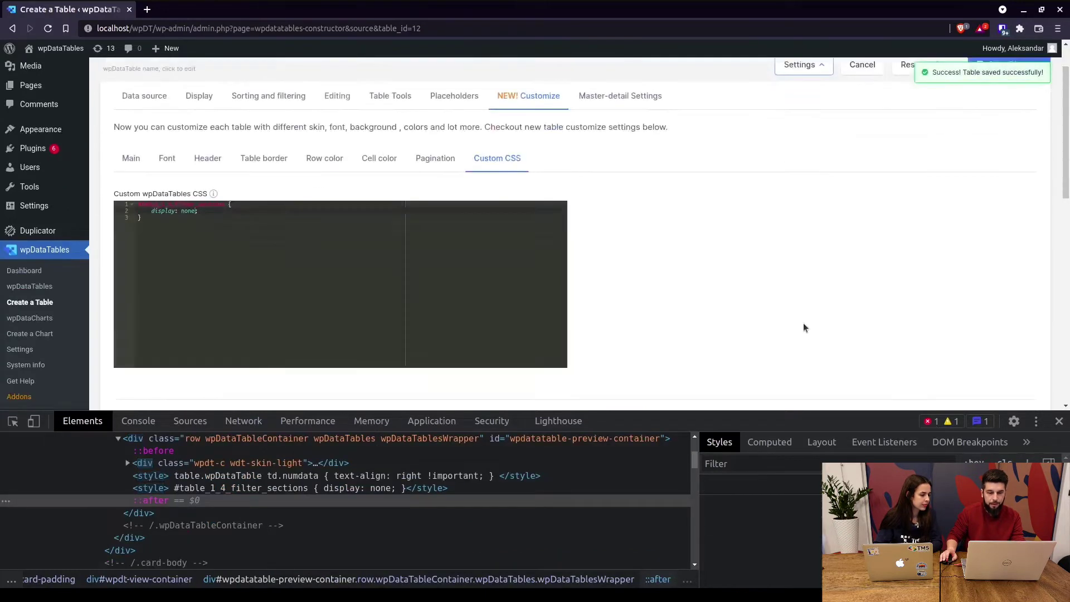
pyautogui.scroll(-5, 767, 273)
pyautogui.scroll(-2, 511, 276)
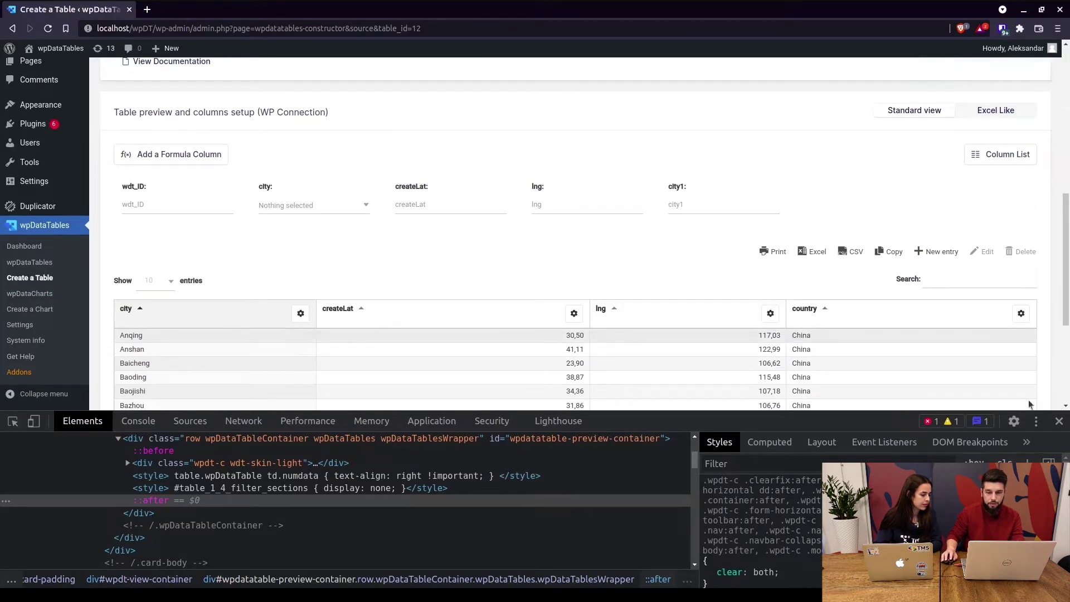
pyautogui.click(1059, 421)
pyautogui.scroll(2, 710, 323)
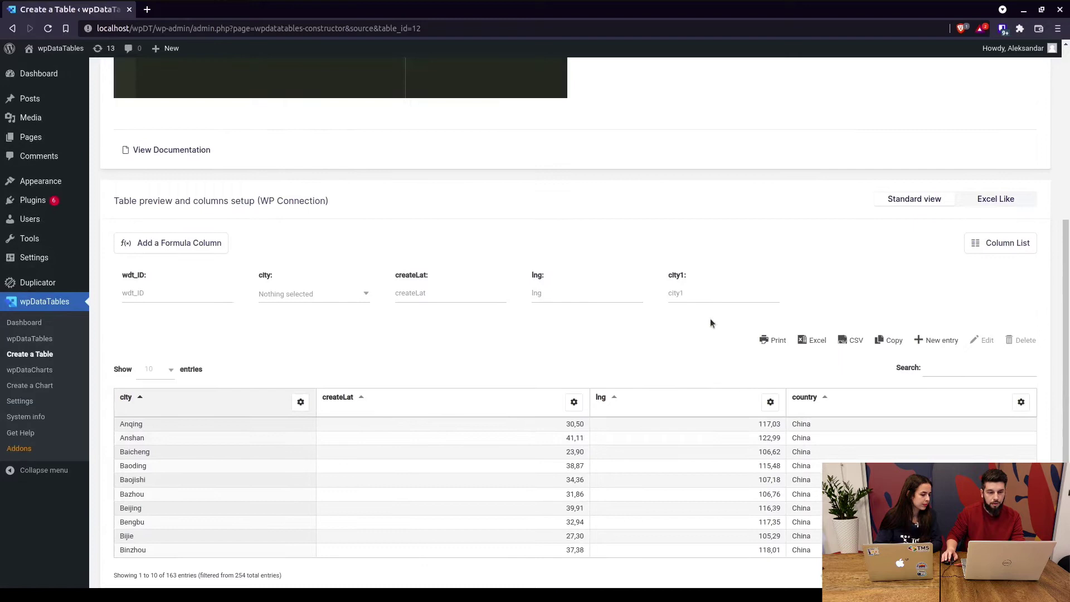
pyautogui.scroll(1, 710, 324)
pyautogui.scroll(4, 657, 296)
pyautogui.scroll(-6, 652, 304)
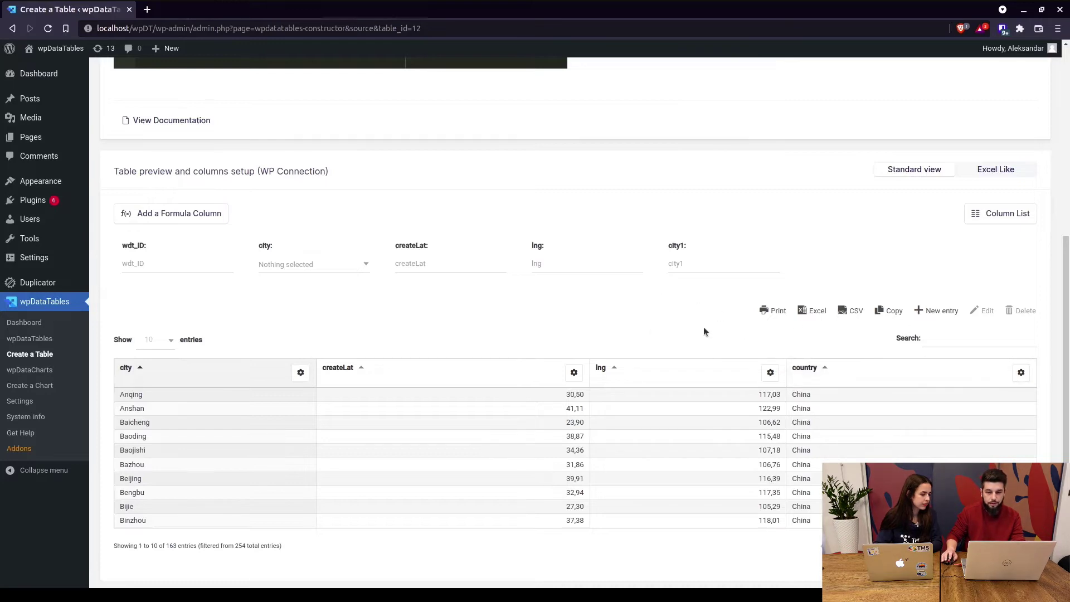
pyautogui.scroll(6, 358, 239)
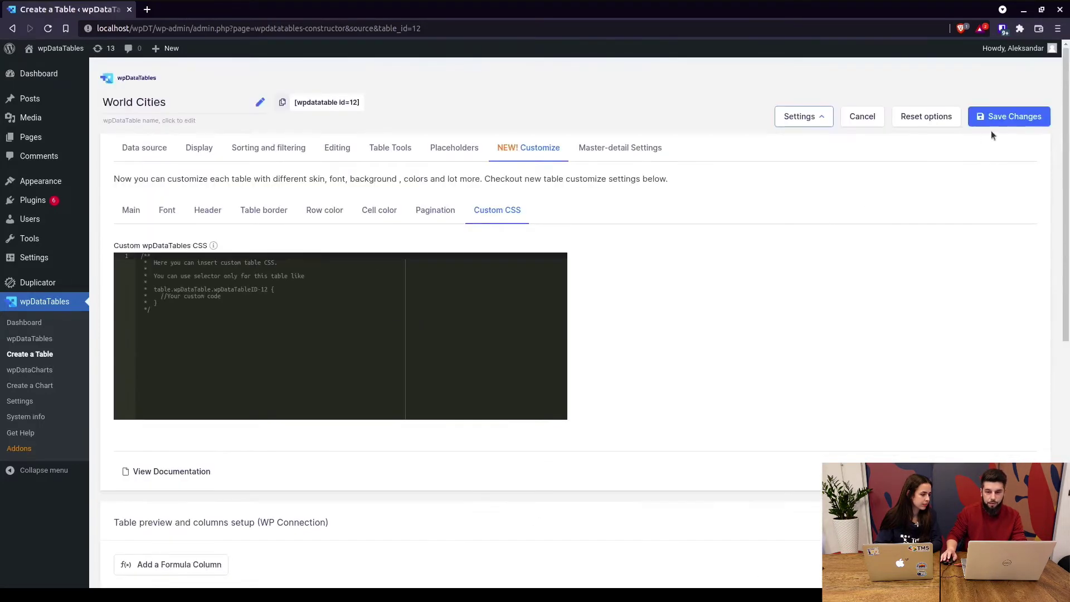
# Step: Save the World Cities table with the custom CSS removed
pyautogui.click(992, 123)
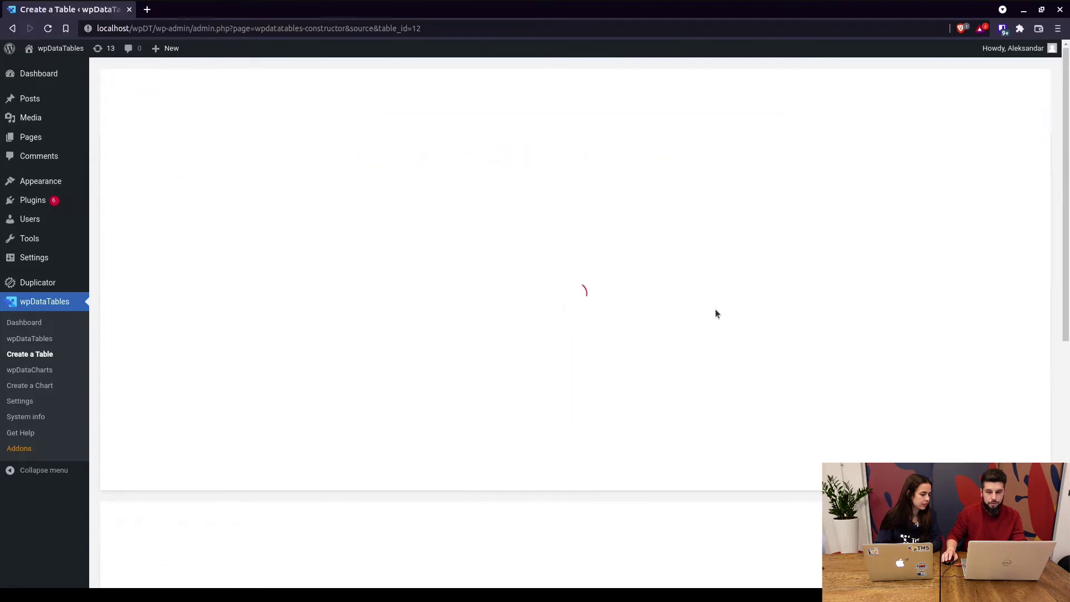
pyautogui.scroll(-5, 718, 310)
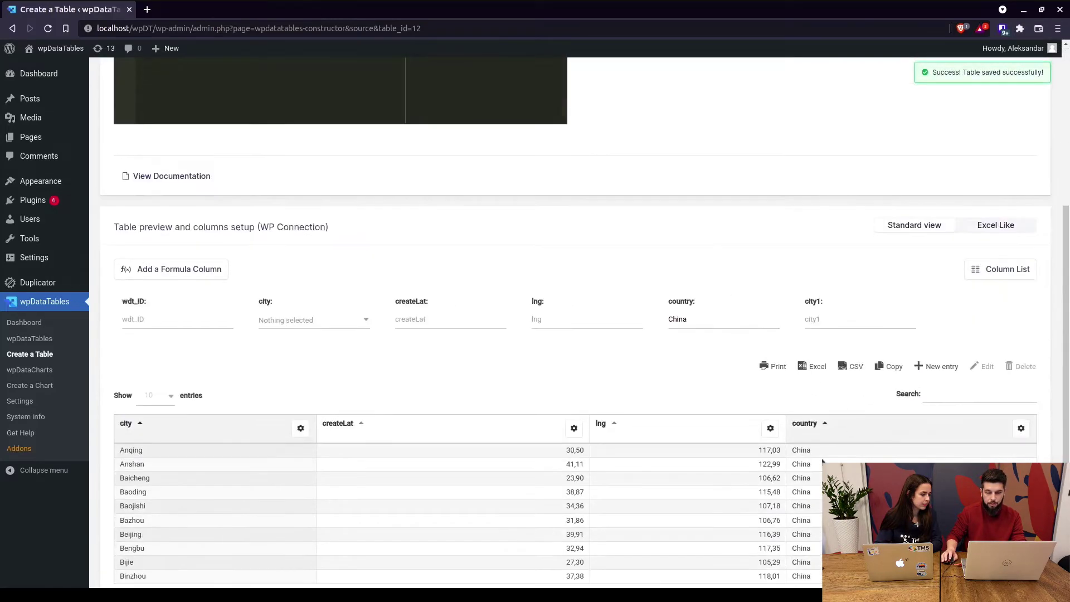
pyautogui.scroll(-2, 822, 441)
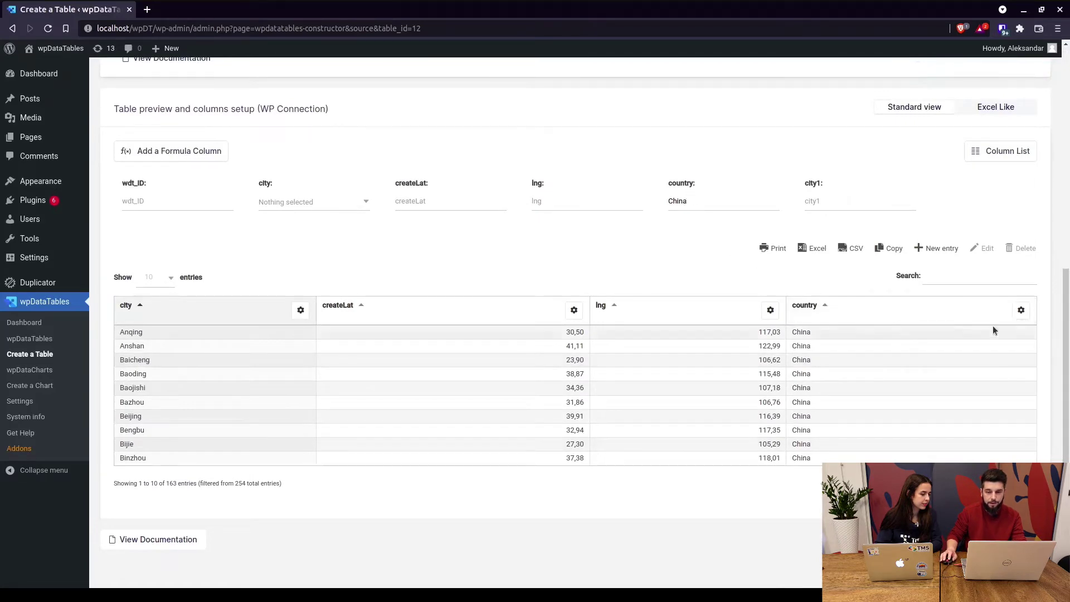
# Step: Clear %VAR1% from the country column's predefined filter value and save
pyautogui.click(1021, 310)
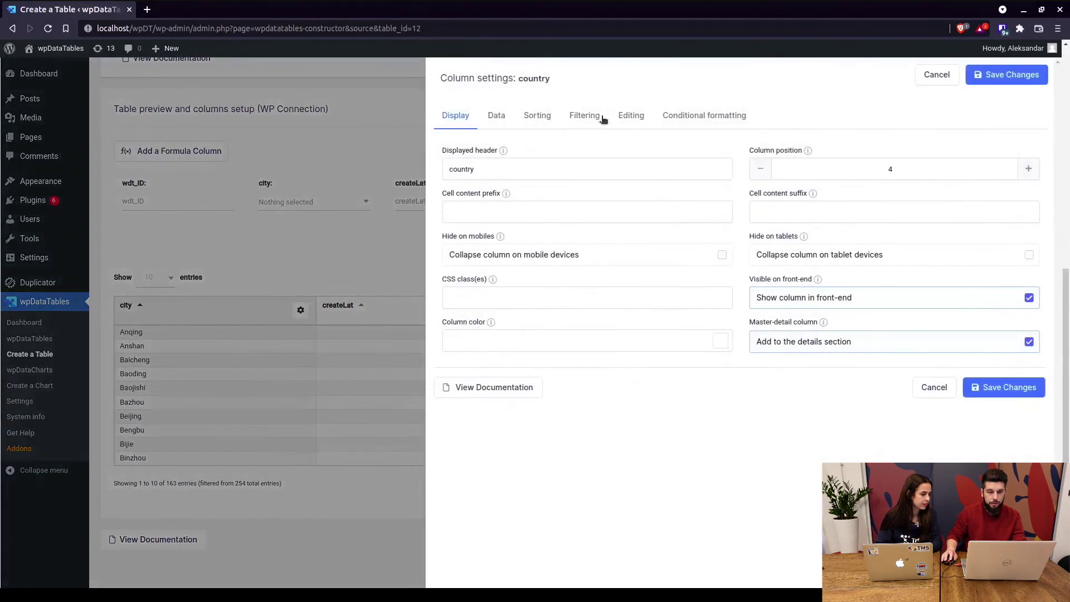
pyautogui.click(583, 115)
pyautogui.tripleClick(839, 257)
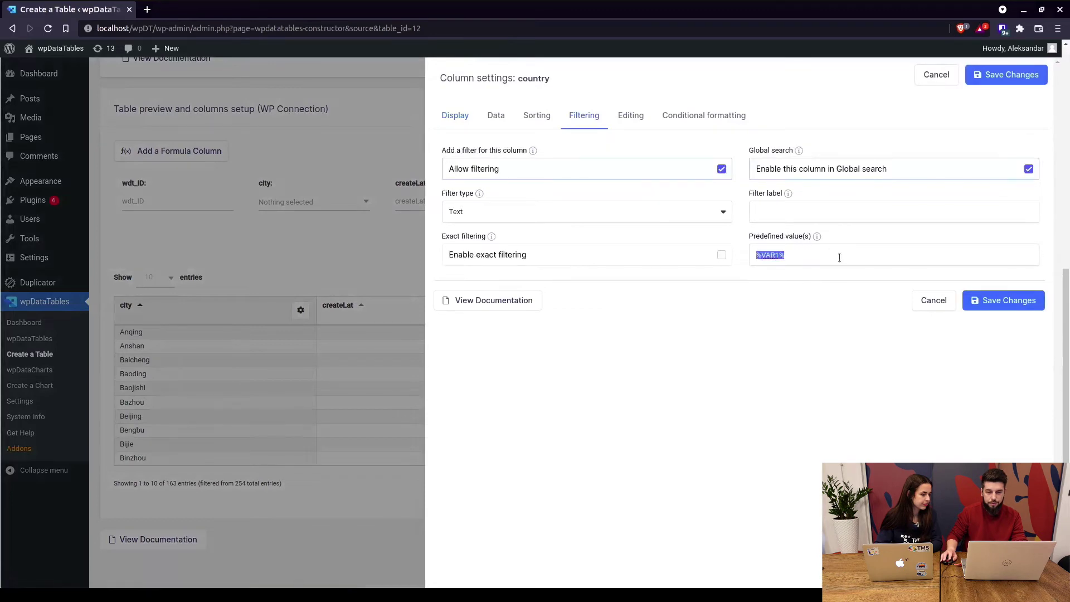
pyautogui.click(987, 301)
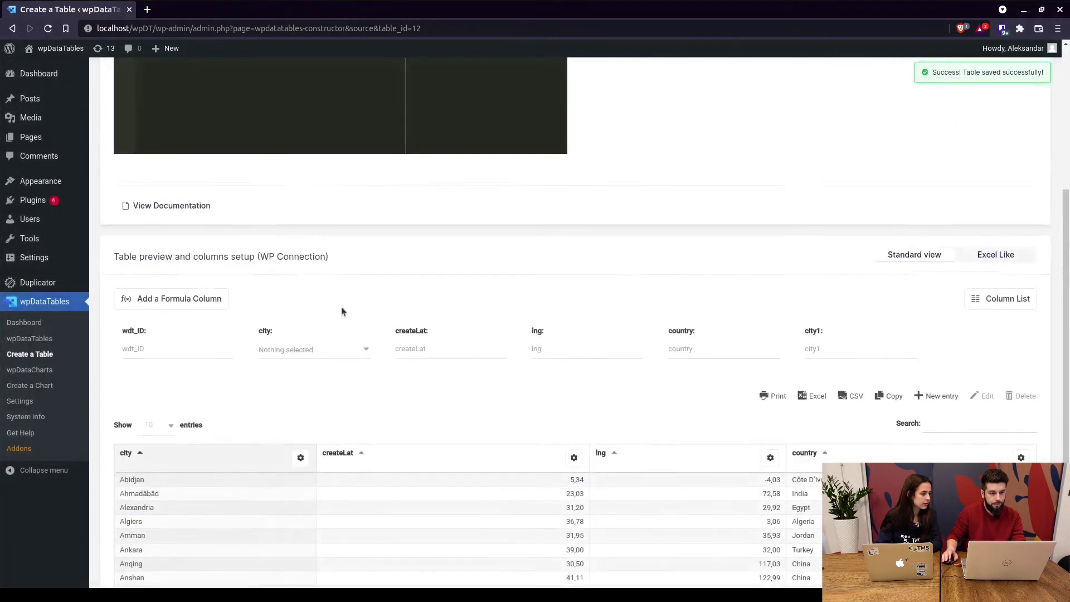
# Step: Add WHERE country = '%VAR1%' to the SQL query, save, and check the 163-city preview
pyautogui.scroll(1, 160, 125)
pyautogui.click(148, 121)
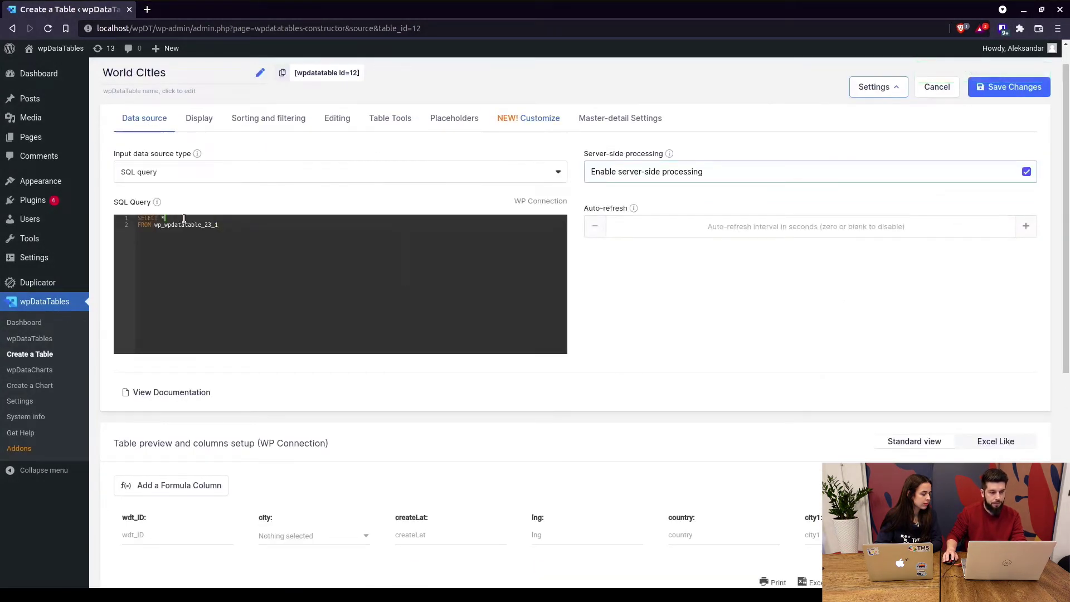
pyautogui.press('Delete')
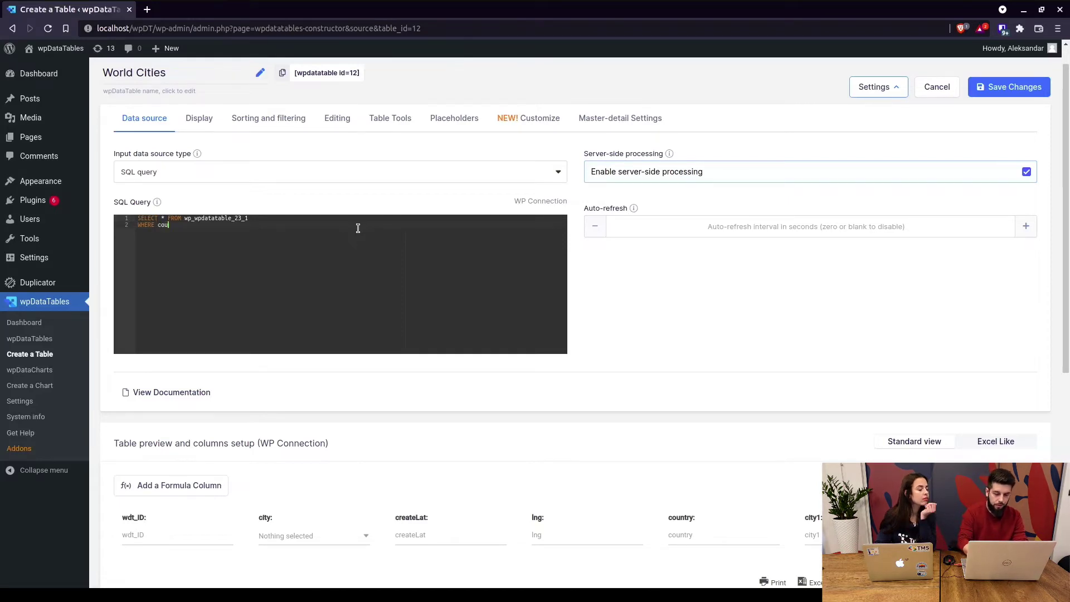
pyautogui.write('country = ')
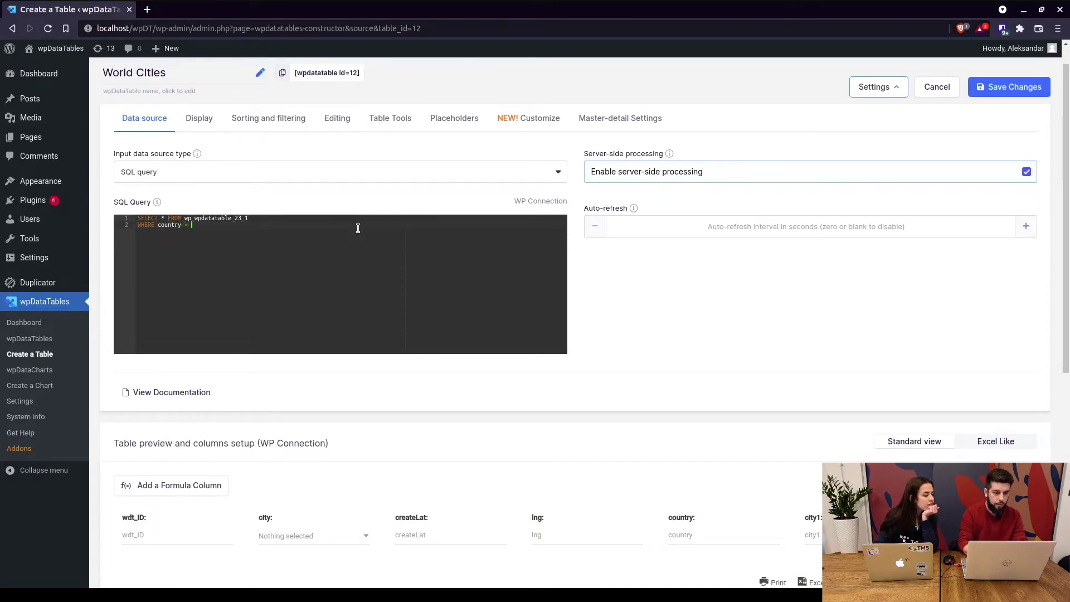
pyautogui.write("'%VAR1%")
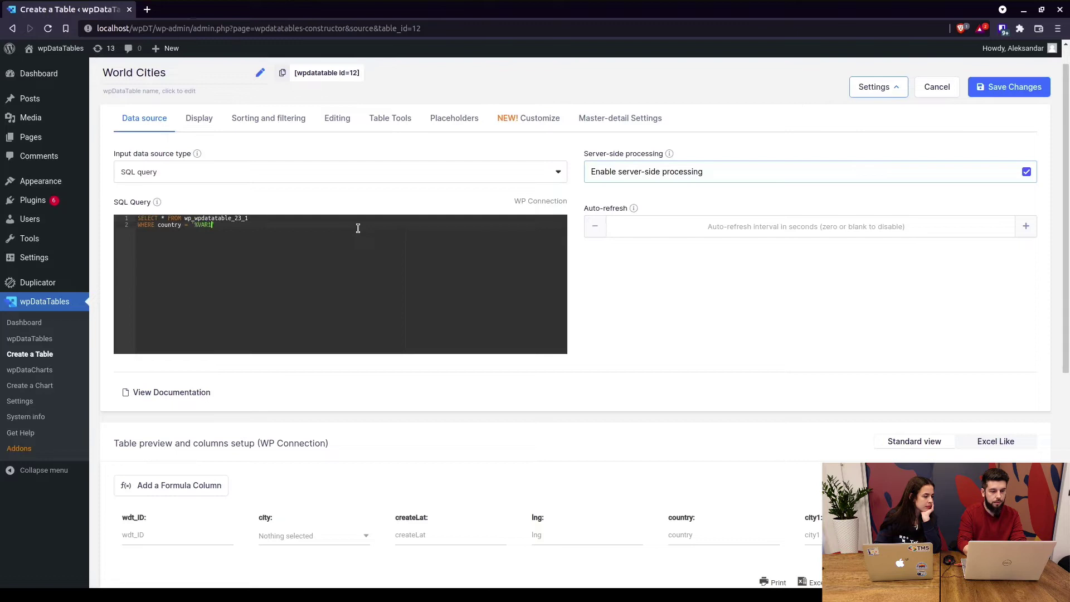
pyautogui.click(1040, 86)
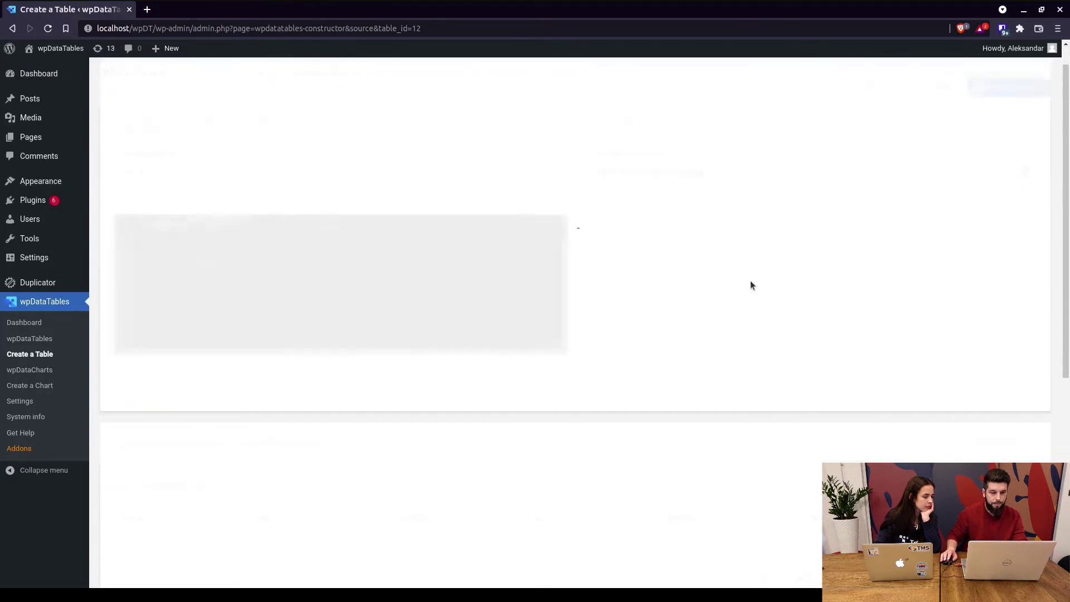
pyautogui.scroll(-5, 747, 282)
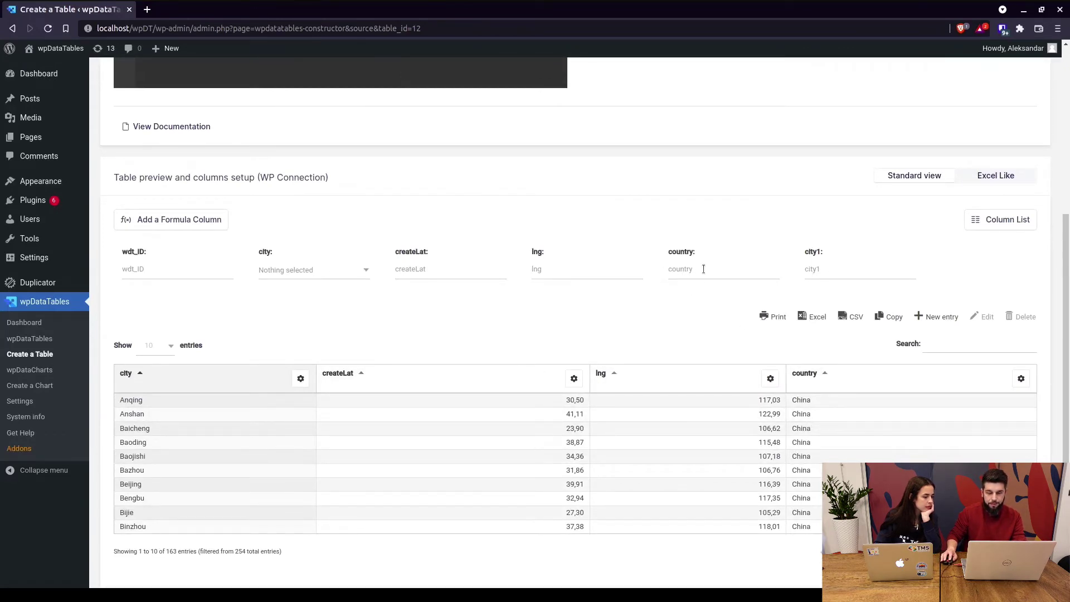
pyautogui.scroll(5, 709, 312)
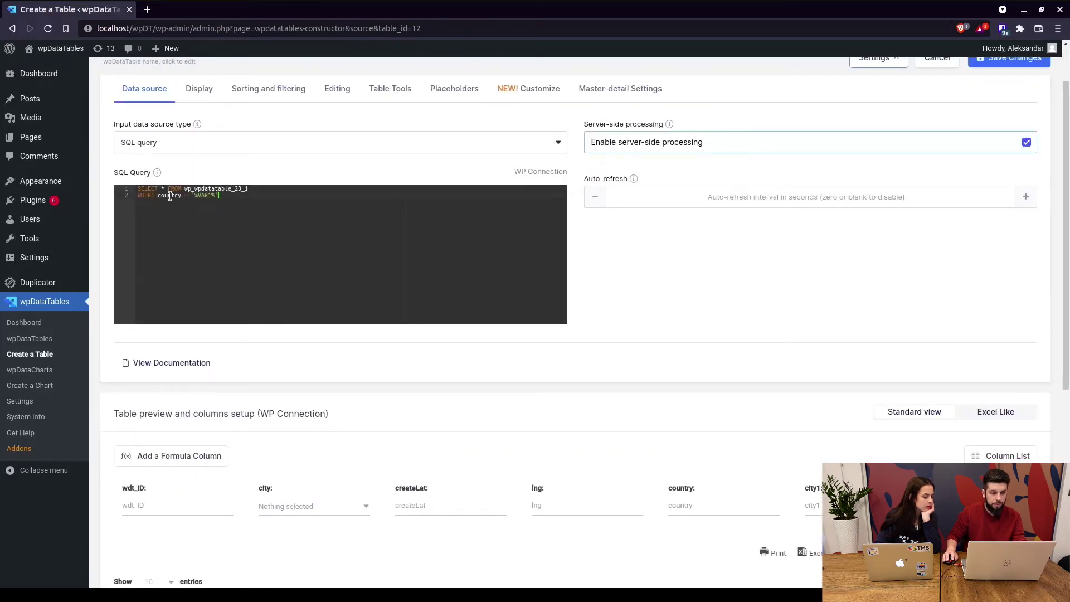
pyautogui.scroll(-5, 658, 393)
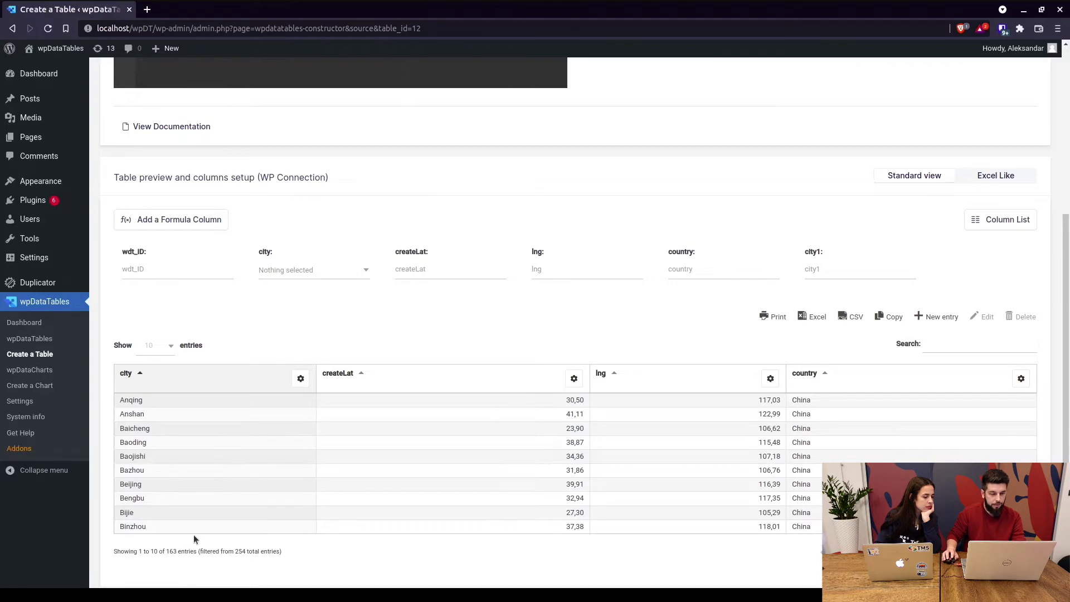
pyautogui.scroll(6, 194, 539)
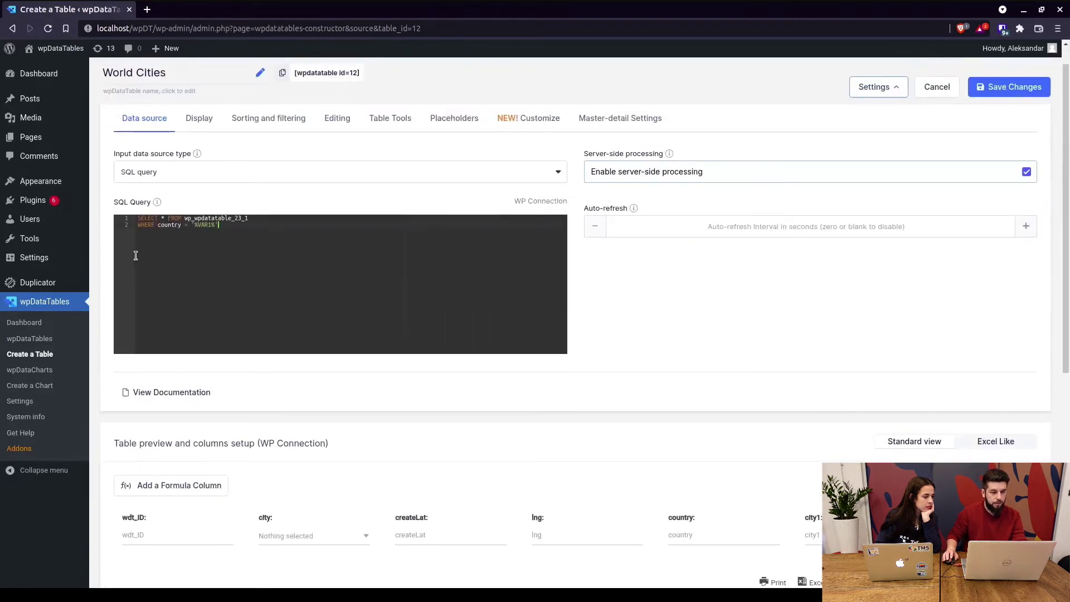
# Step: Open All Pages in a new tab and start a blank new WordPress page
pyautogui.middleClick(114, 139)
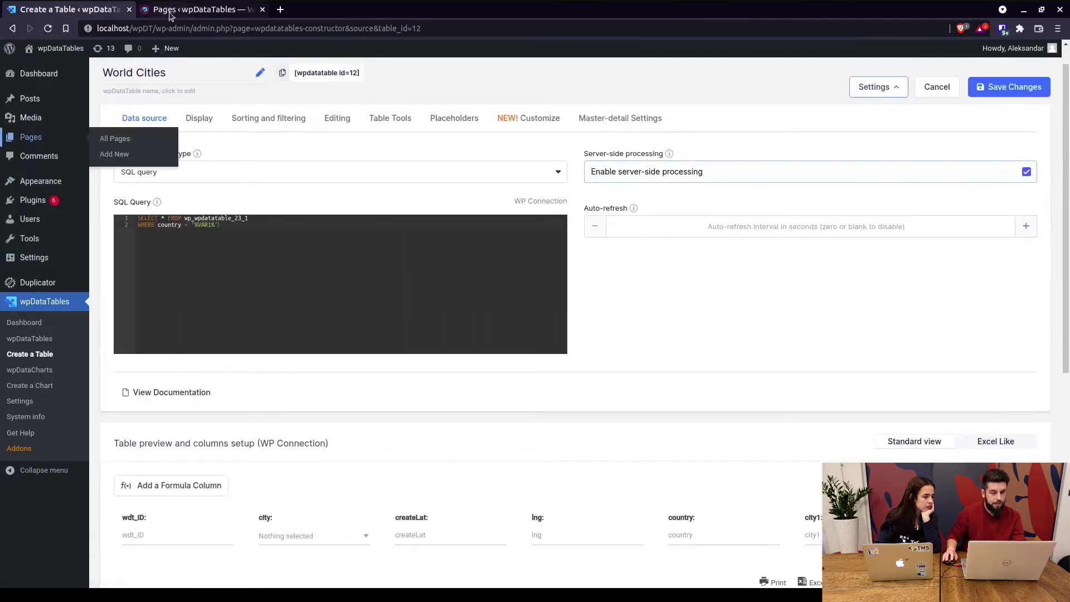
pyautogui.click(275, 242)
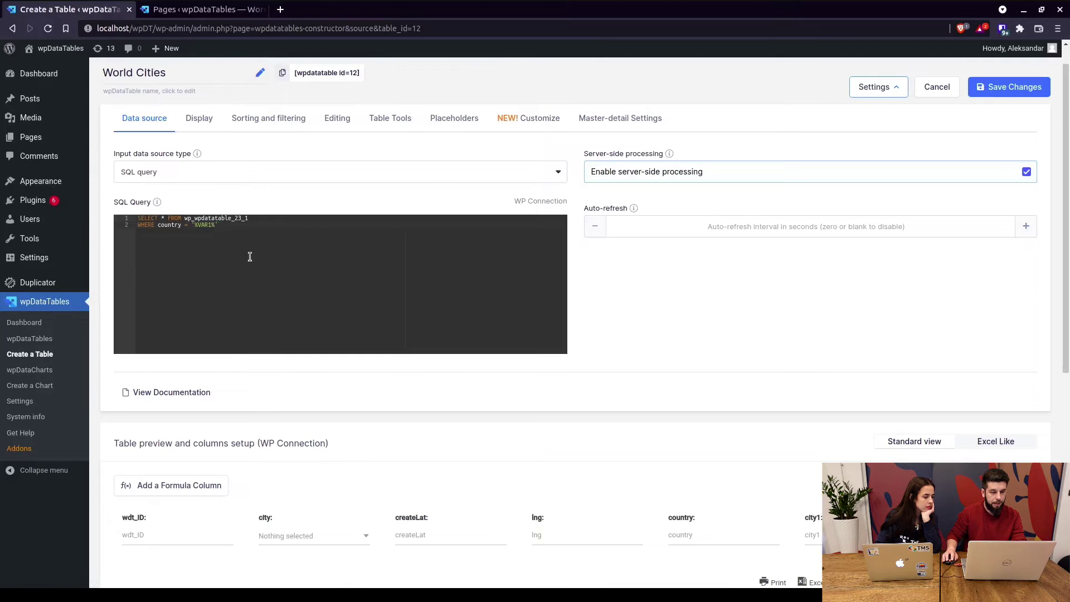
pyautogui.click(202, 10)
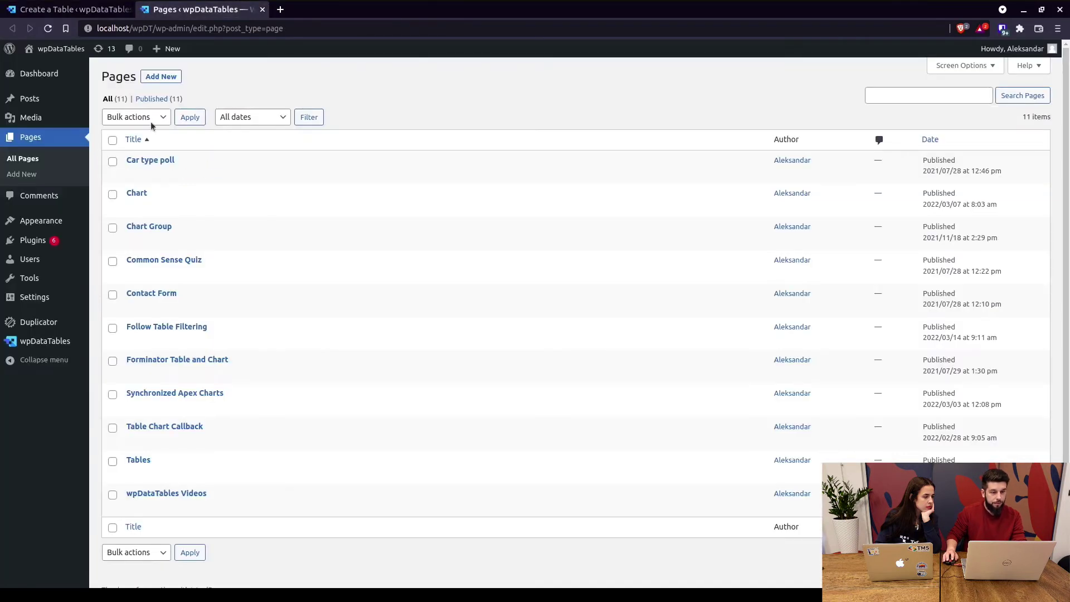
pyautogui.click(151, 78)
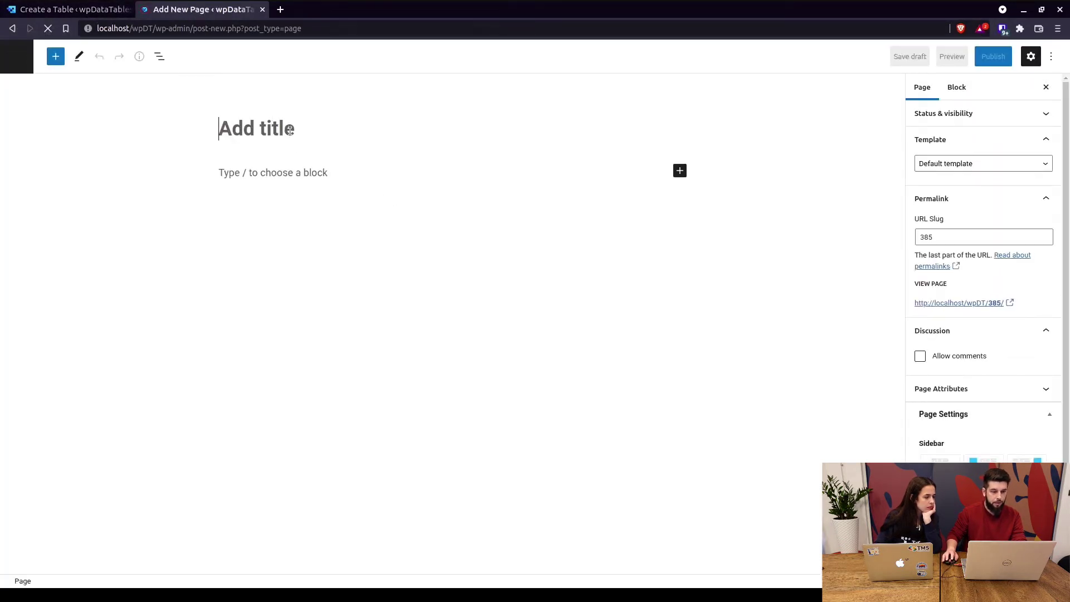
# Step: Publish the 'Another Country' page containing the shortcode [wpdatatable id=12 var1=Germany]
pyautogui.write('Another C')
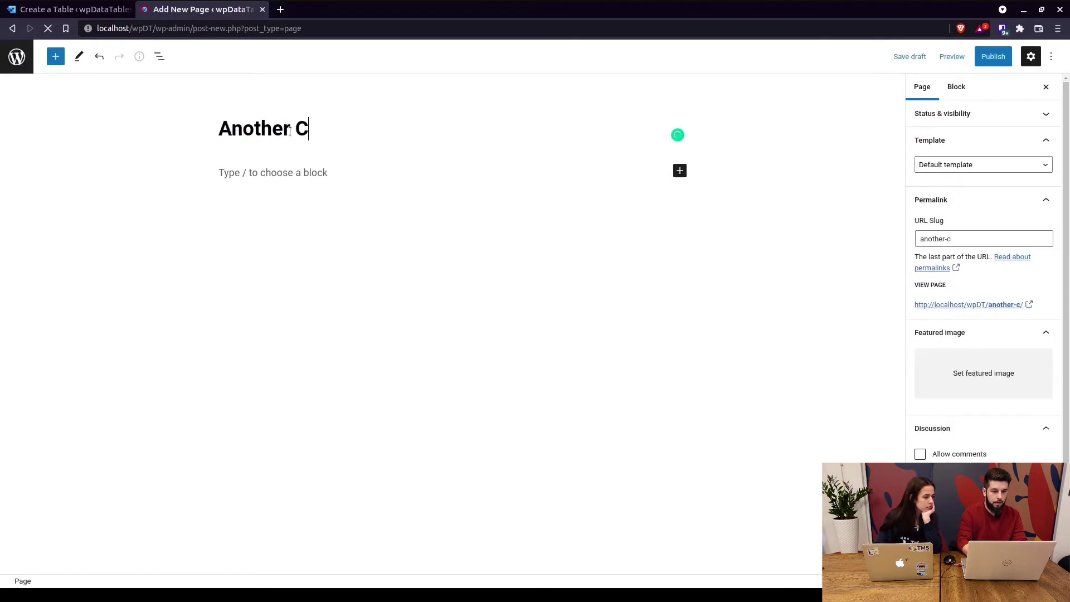
pyautogui.write('ountry')
pyautogui.hotkey('ctrl', 'shift', 'Tab')
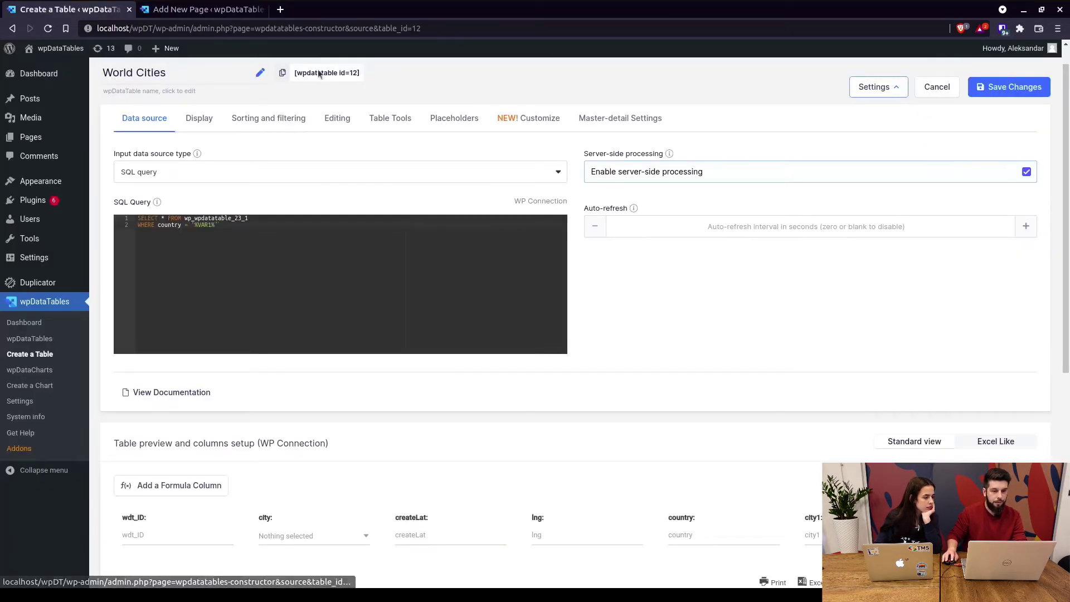
pyautogui.hotkey('ctrl', 'Tab')
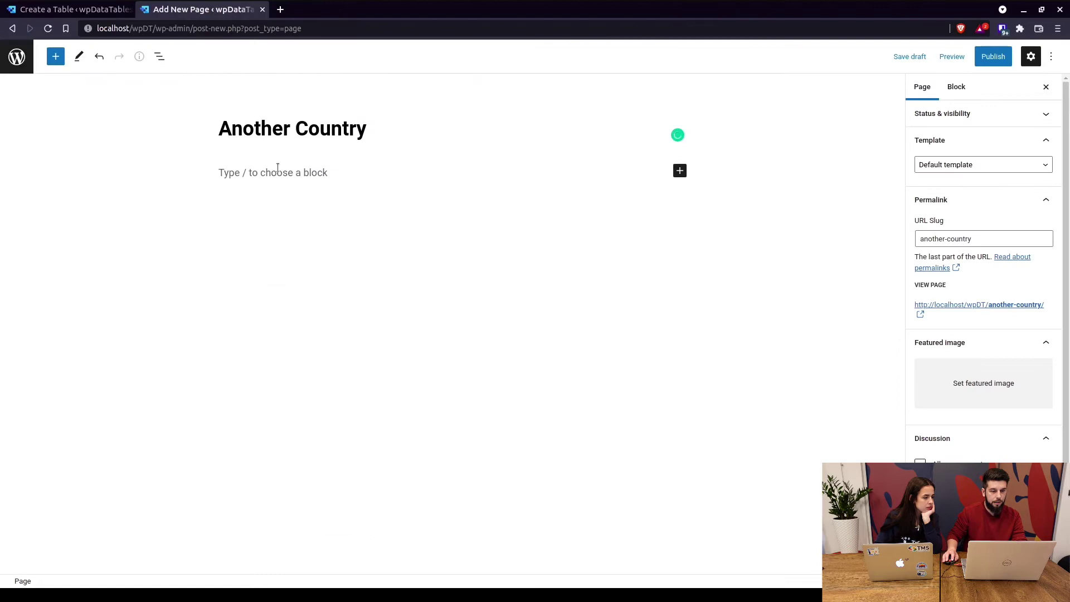
pyautogui.click(298, 175)
pyautogui.write('[wpdatatable id=12]')
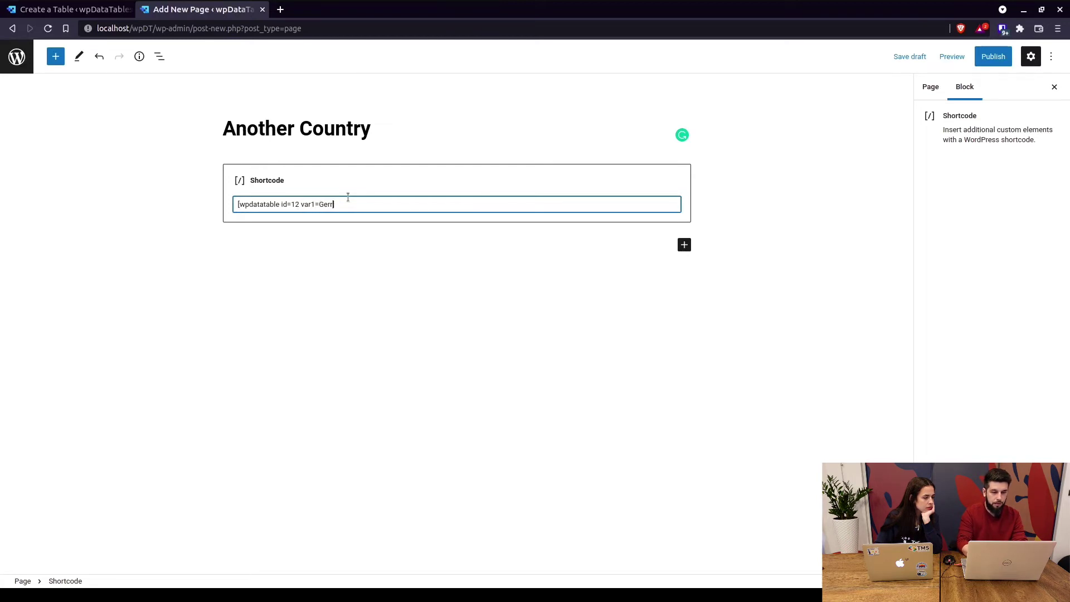
pyautogui.write('y')
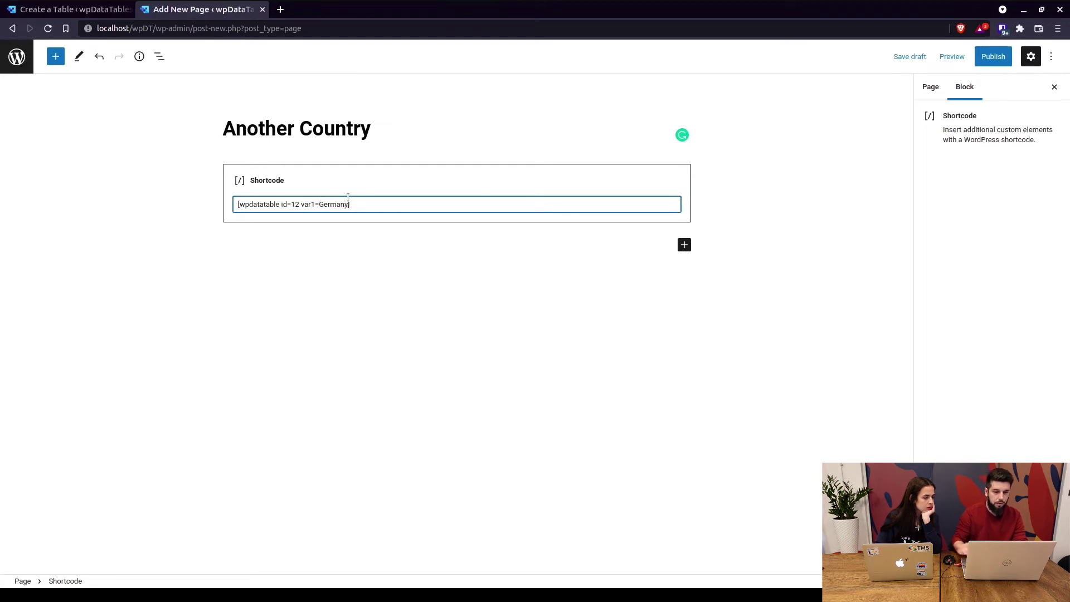
pyautogui.click(1000, 60)
pyautogui.click(956, 56)
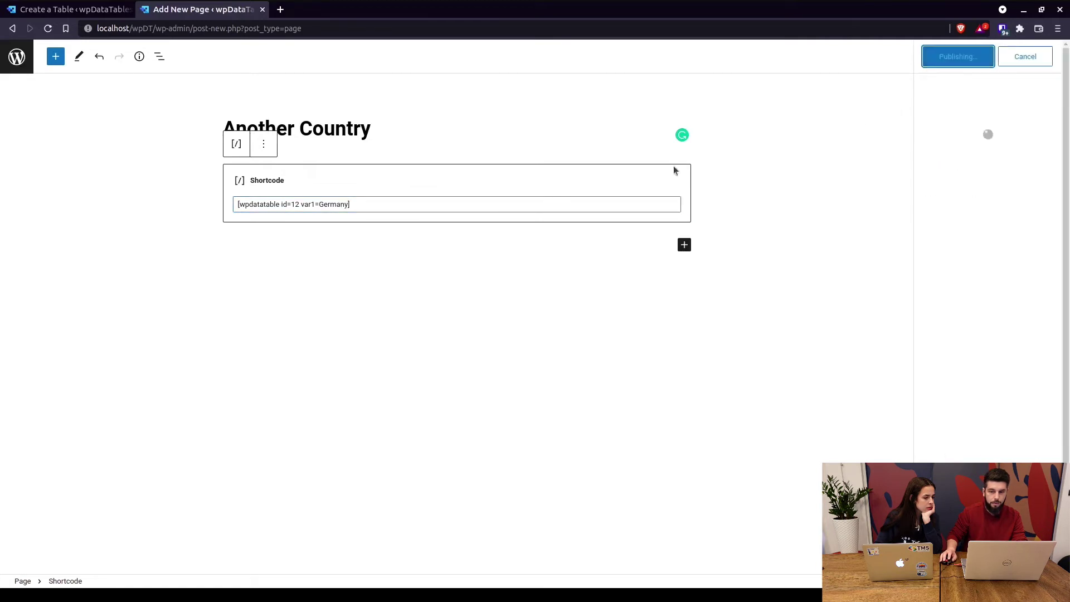
# Step: Open the published Another Country page in a new tab and view the Berlin-only table
pyautogui.middleClick(108, 551)
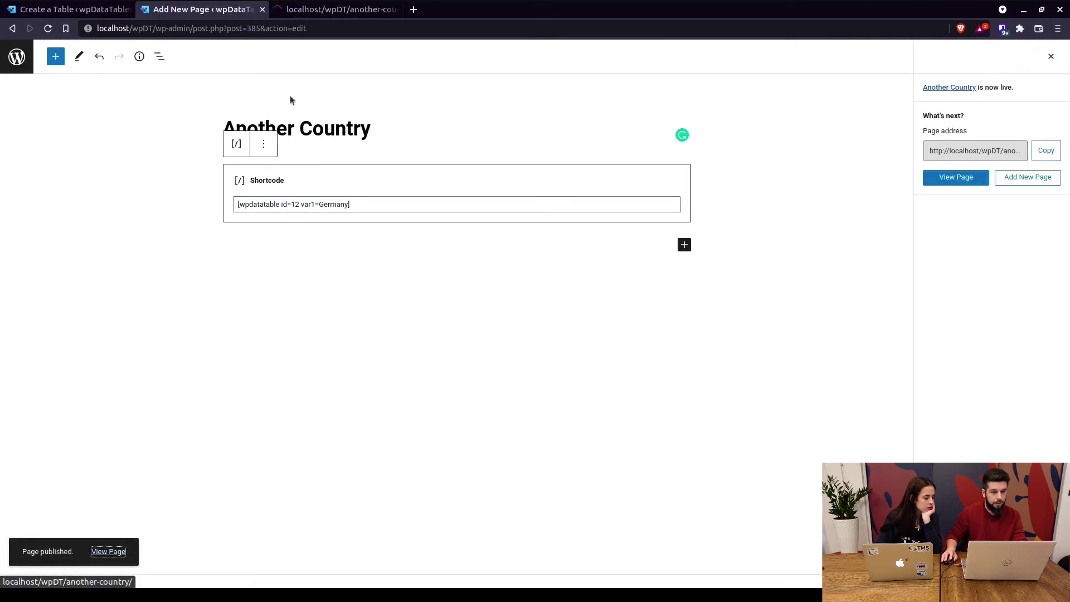
pyautogui.click(313, 14)
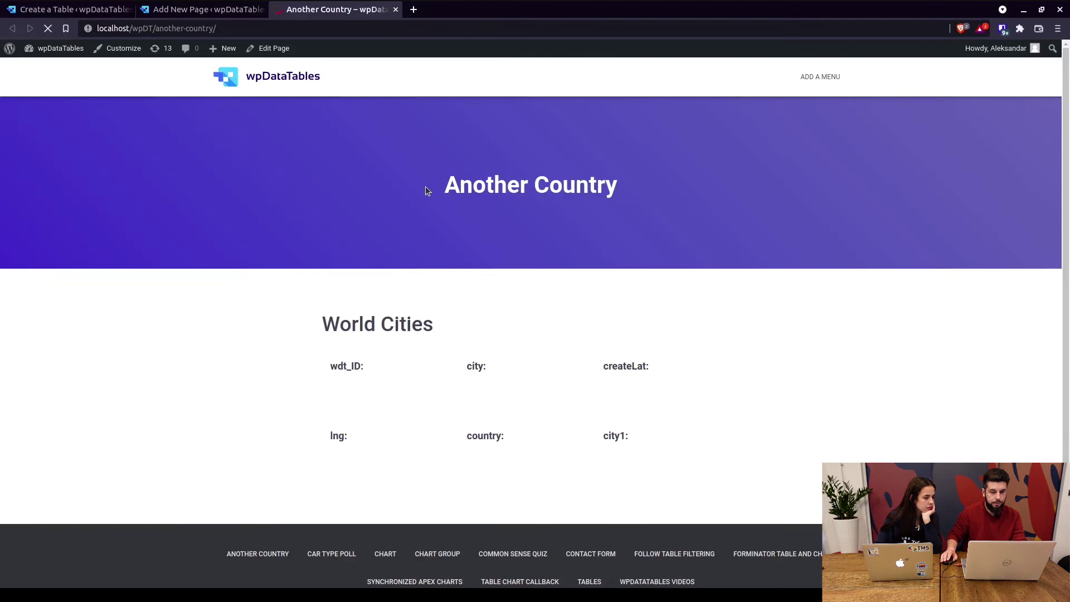
pyautogui.scroll(-2, 461, 265)
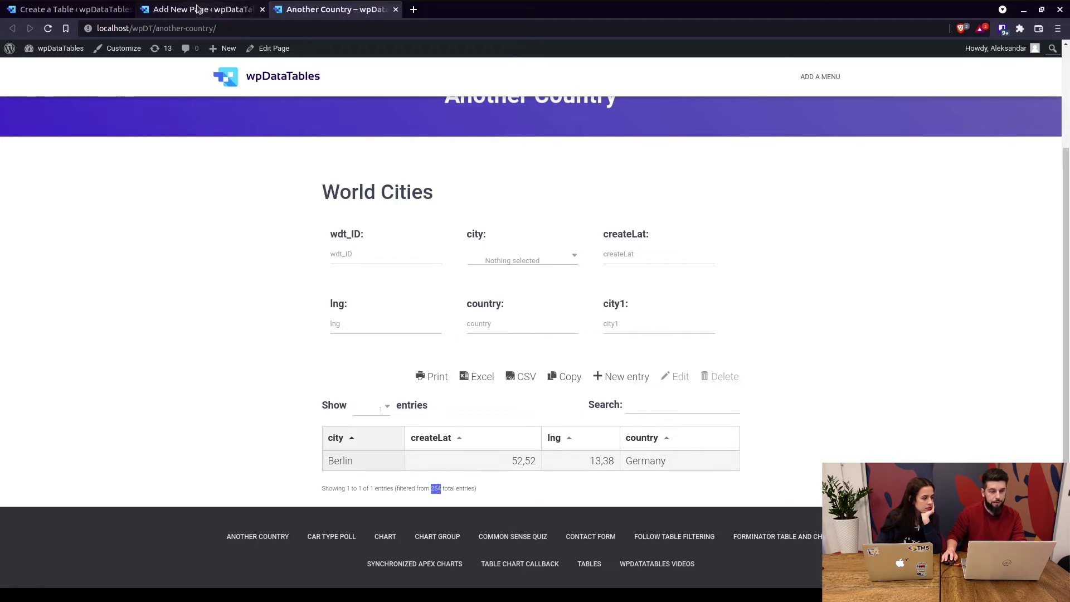
# Step: Back in the World Cities editor, select VAR1 in the SQL query and review placeholder defaults China and 1
pyautogui.click(71, 10)
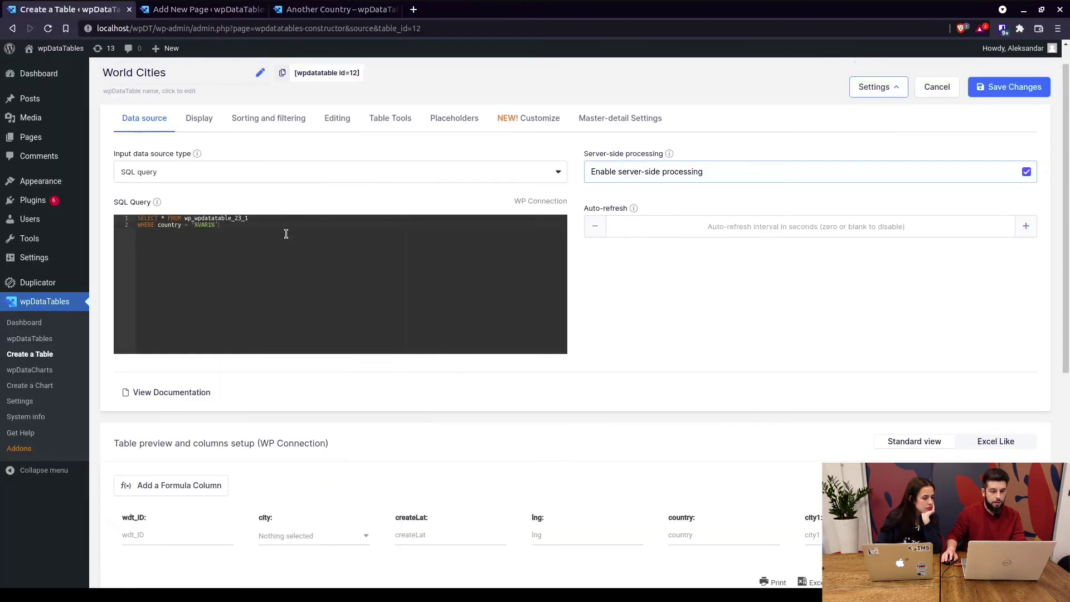
pyautogui.click(218, 225)
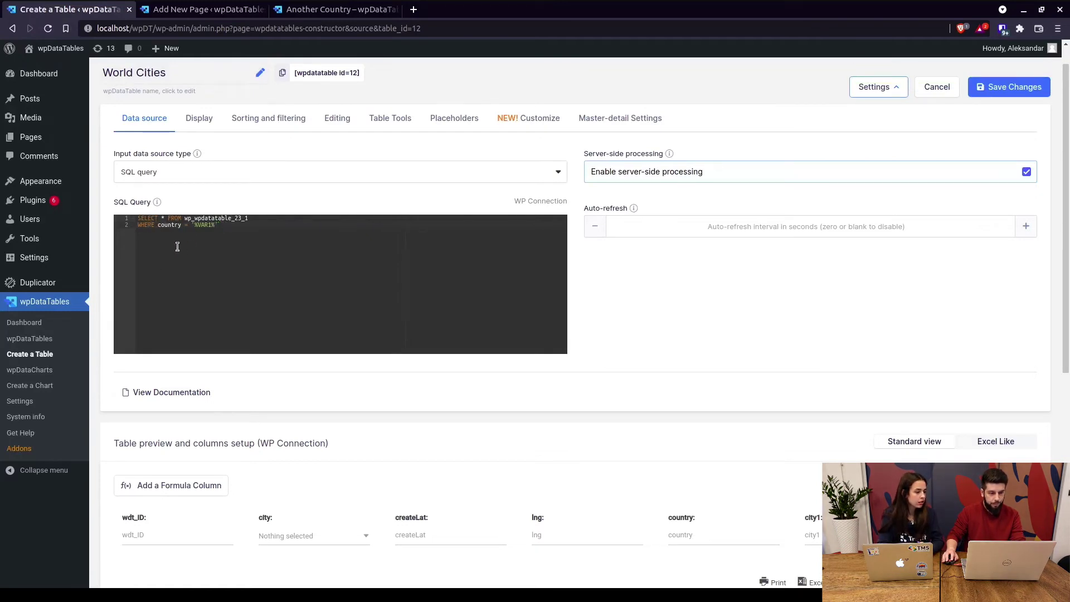
pyautogui.doubleClick(209, 225)
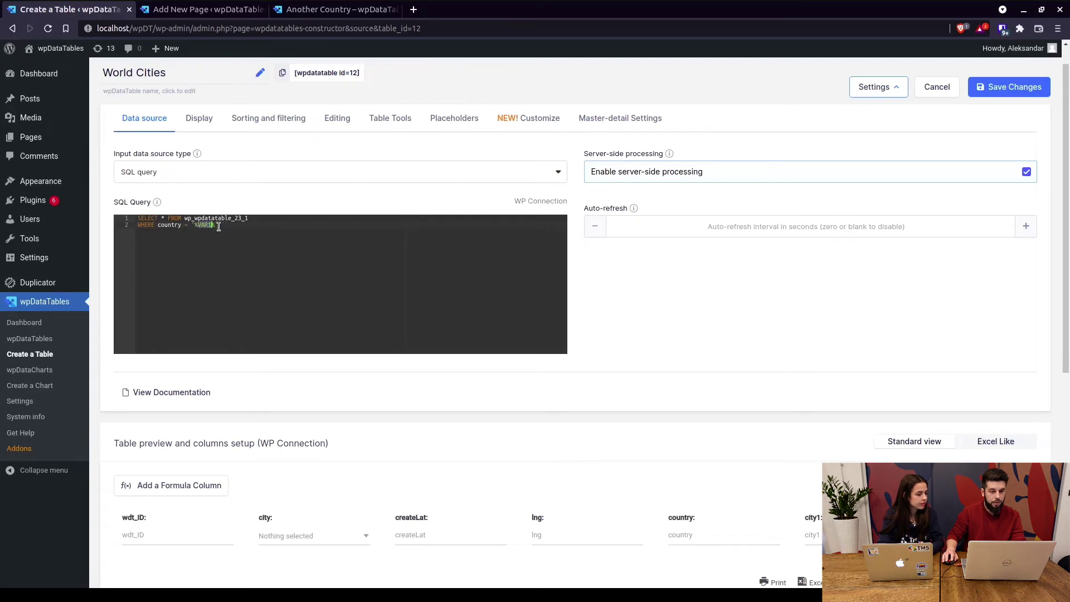
pyautogui.click(433, 122)
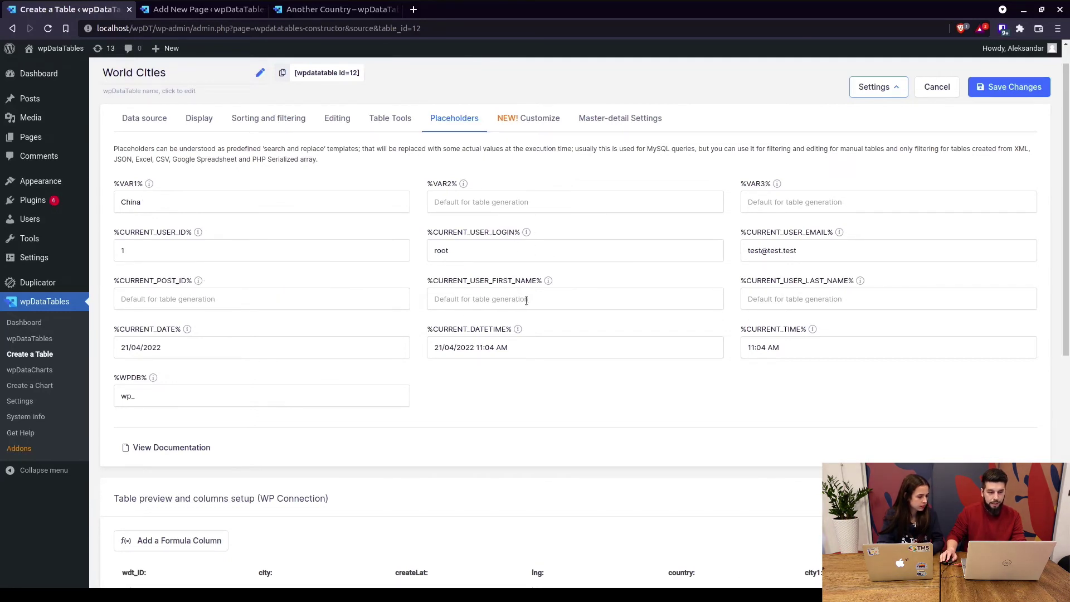
pyautogui.scroll(-4, 526, 301)
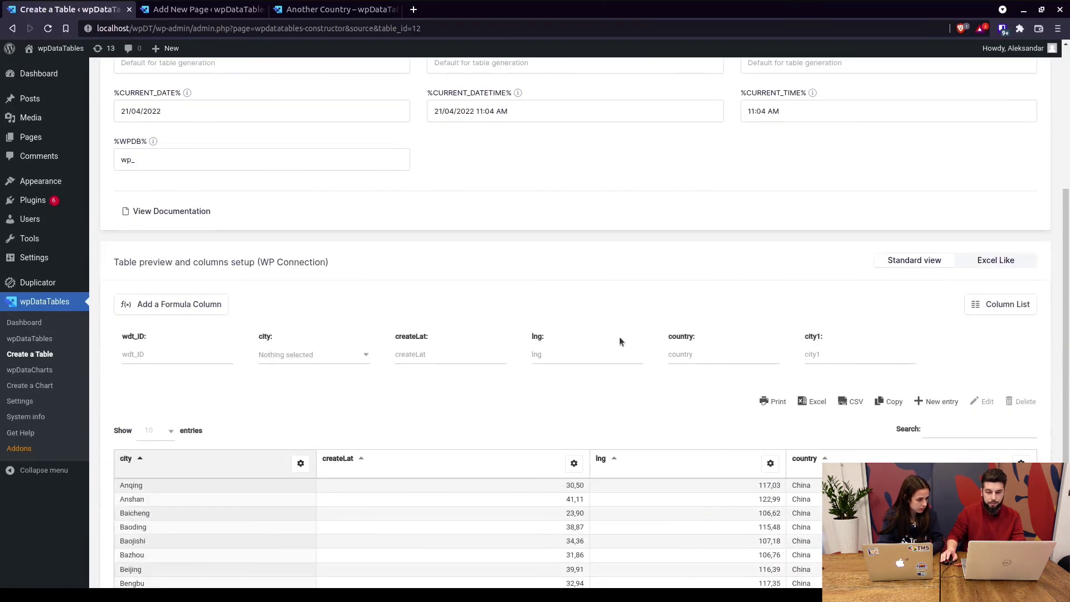
pyautogui.scroll(4, 463, 391)
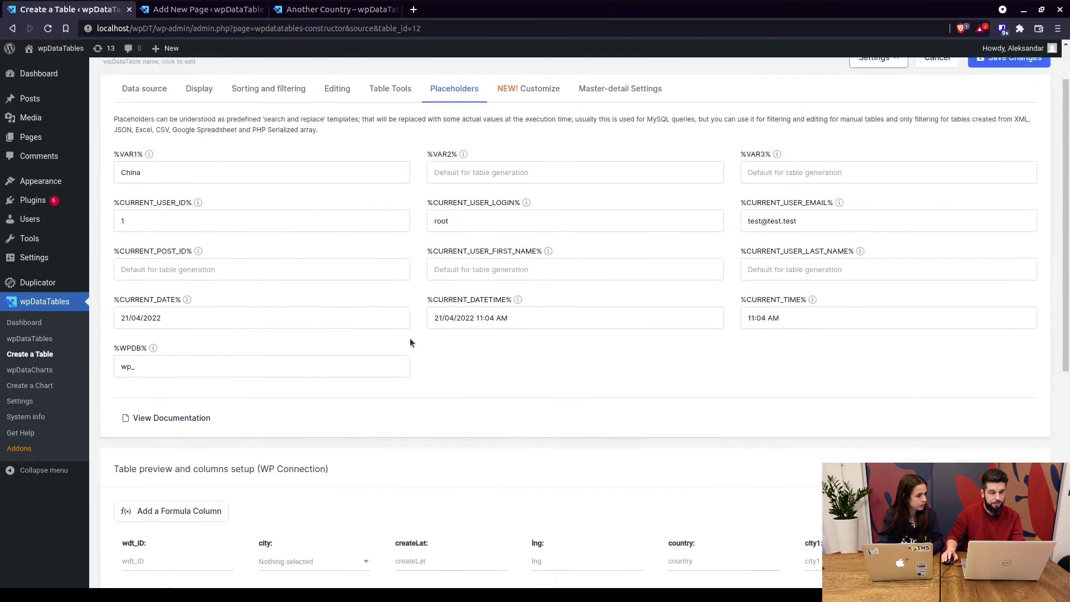
pyautogui.scroll(-4, 220, 242)
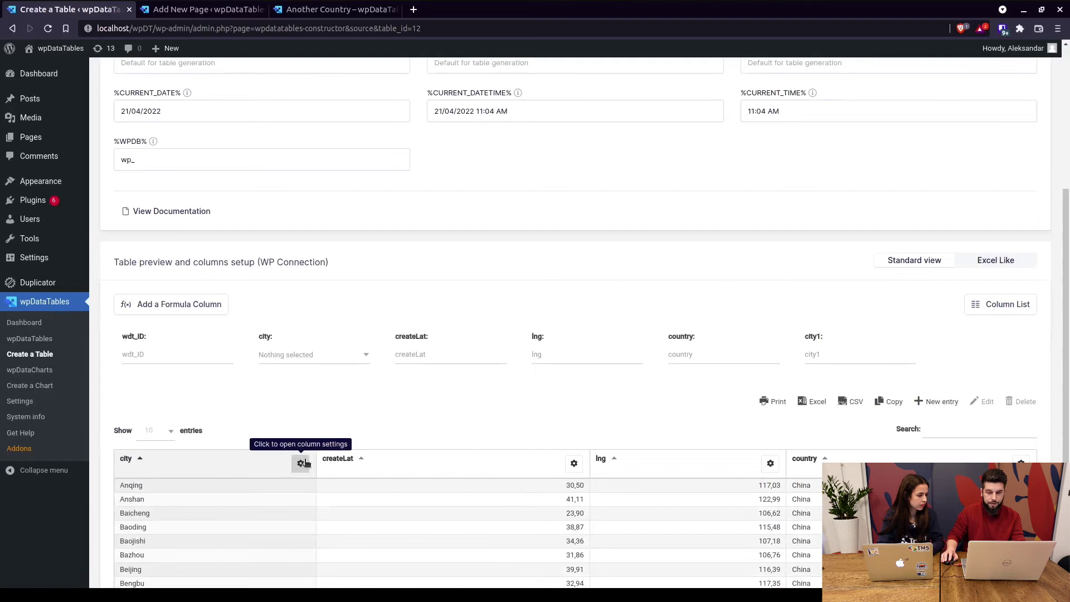
# Step: Save the column settings and sort the China preview by wdt_ID ascending, starting with Shanghai
pyautogui.click(988, 306)
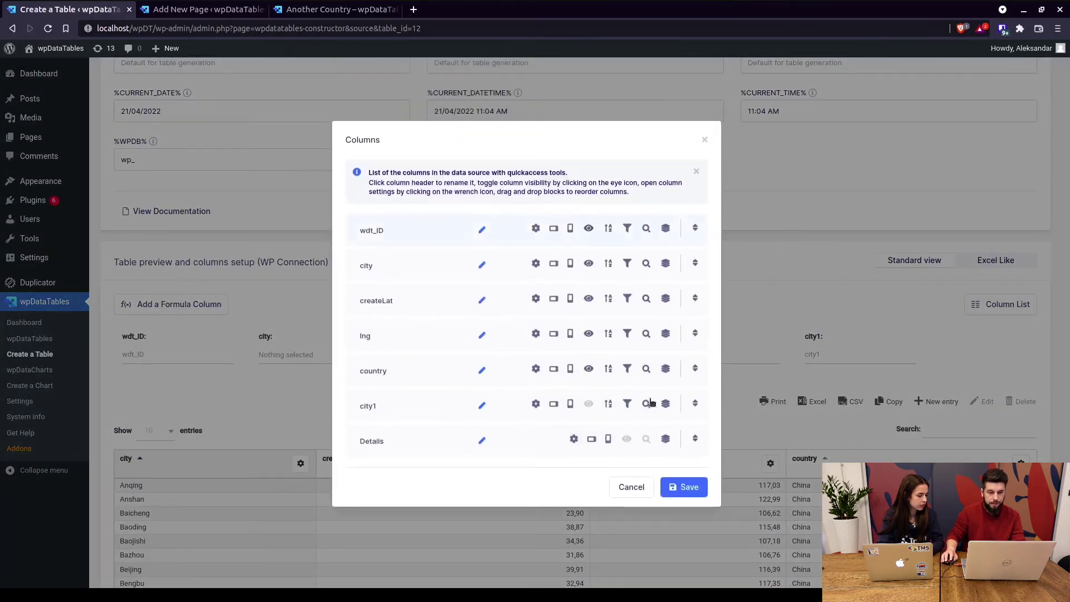
pyautogui.click(690, 487)
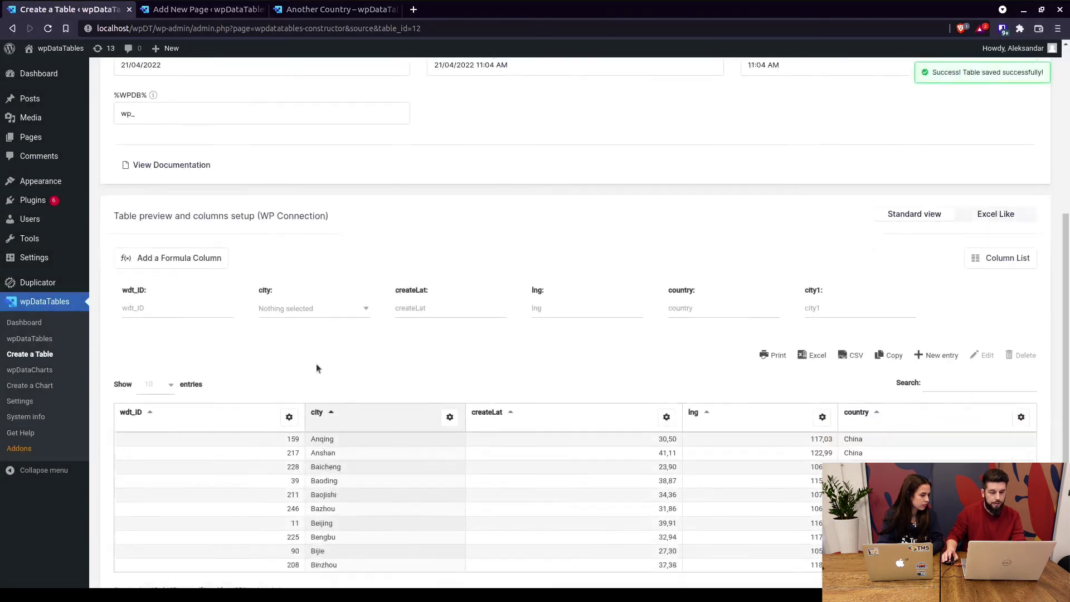
pyautogui.scroll(-2, 316, 363)
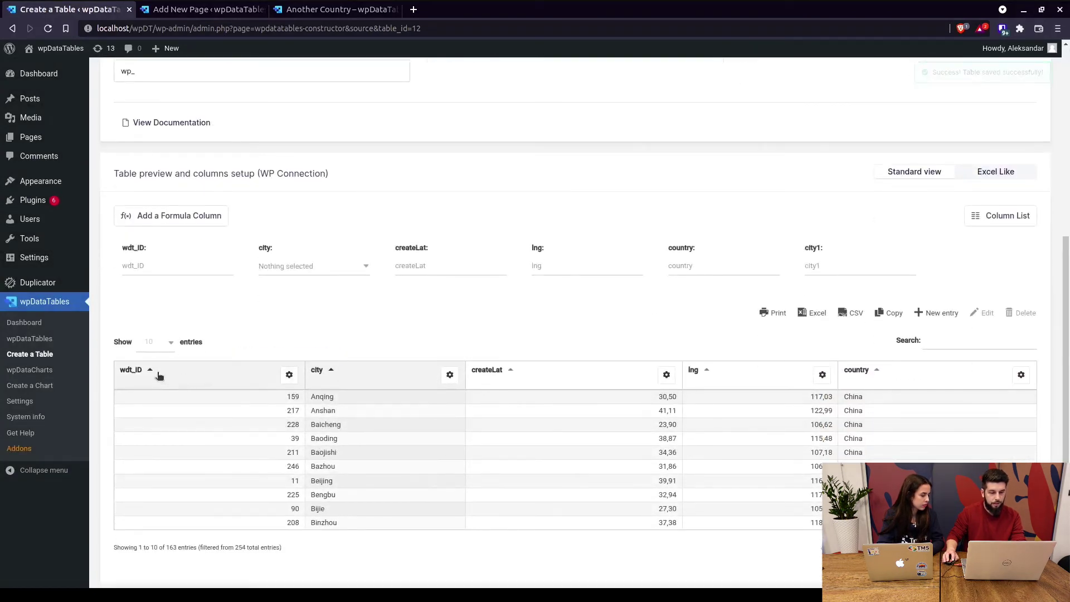
pyautogui.click(209, 381)
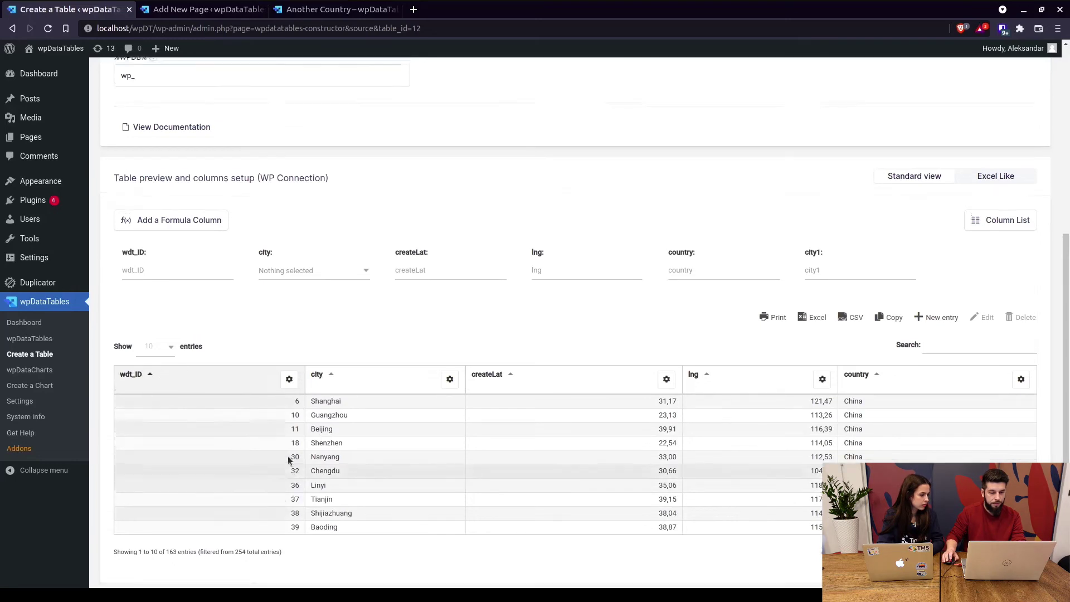
pyautogui.scroll(5, 263, 339)
pyautogui.scroll(-4, 289, 379)
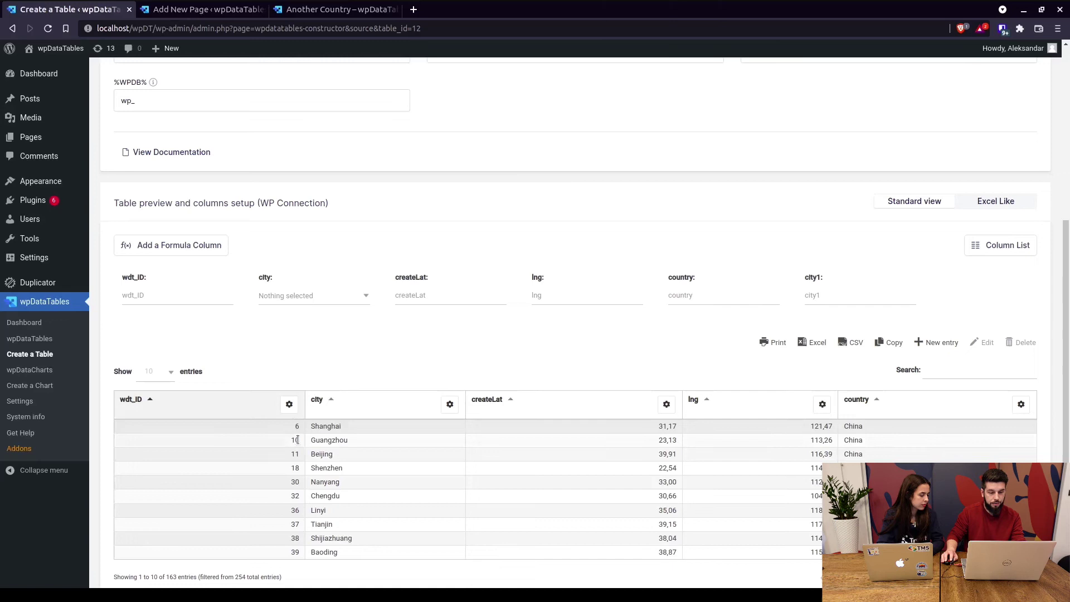
pyautogui.scroll(5, 296, 430)
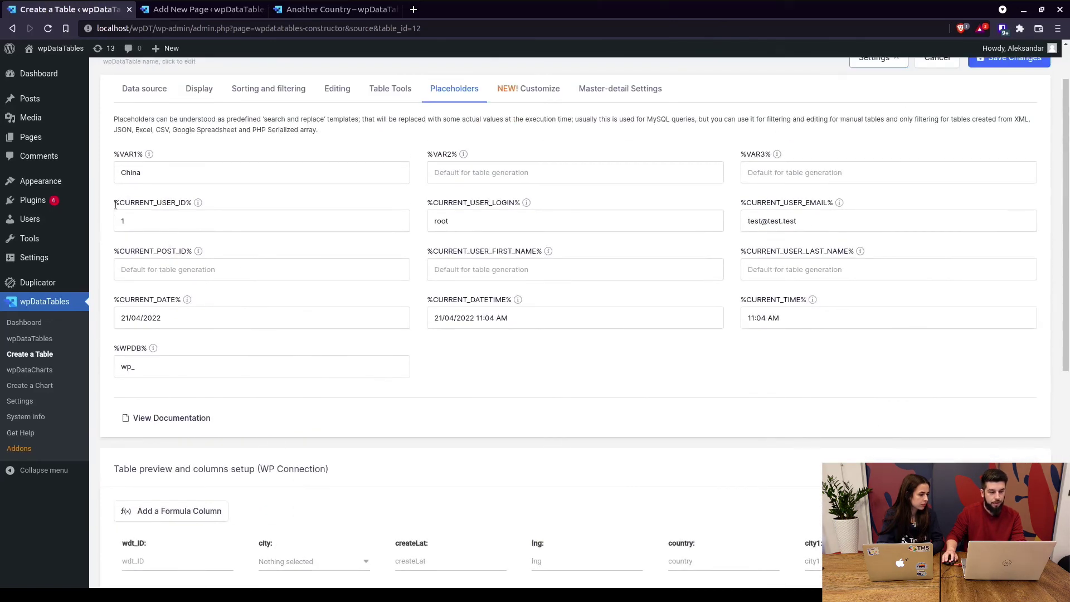
# Step: Replace country = '%VAR1%' with wdt_ID = %CURRENT_USER_ID% in the World Cities SQL query
pyautogui.moveTo(118, 205)
pyautogui.mouseDown()
pyautogui.moveTo(193, 203)
pyautogui.moveTo(127, 206)
pyautogui.mouseUp()
pyautogui.click(171, 92)
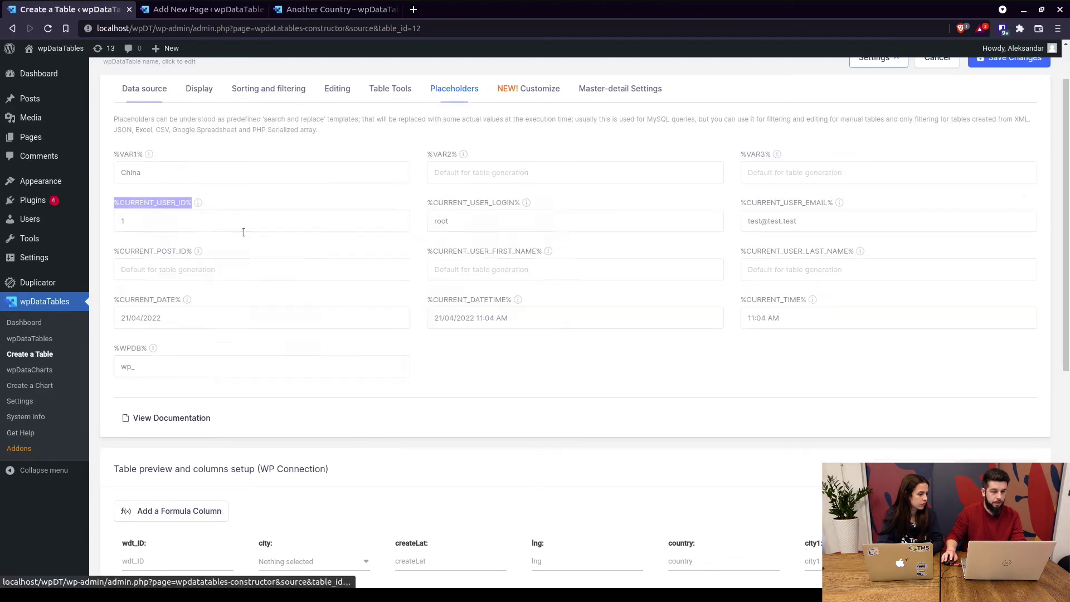
pyautogui.click(196, 207)
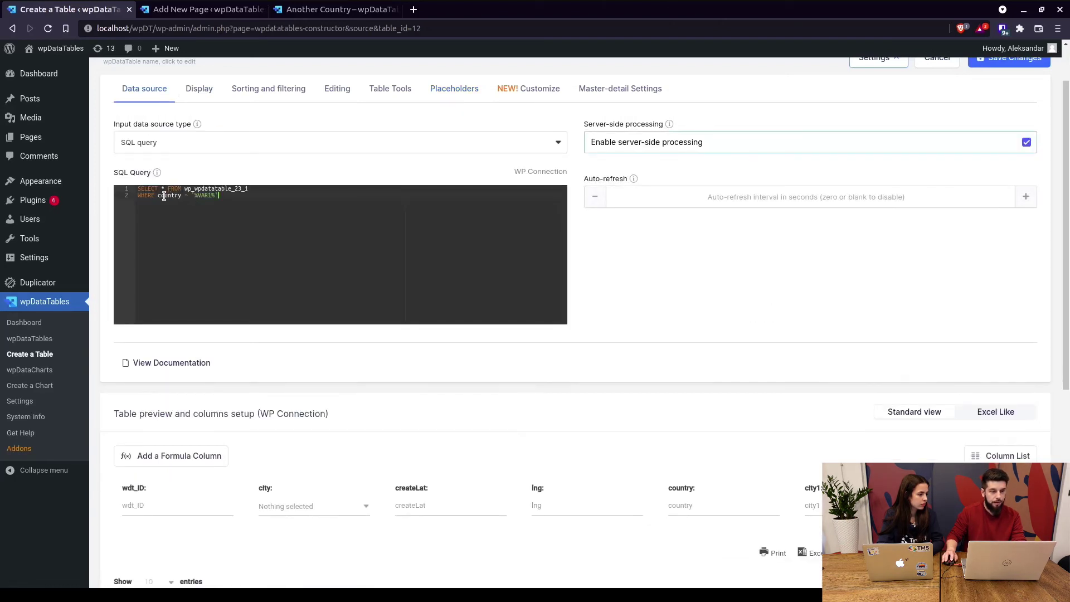
pyautogui.moveTo(158, 195); pyautogui.dragTo(263, 199)
pyautogui.write('%CURRENT_USER_ID%')
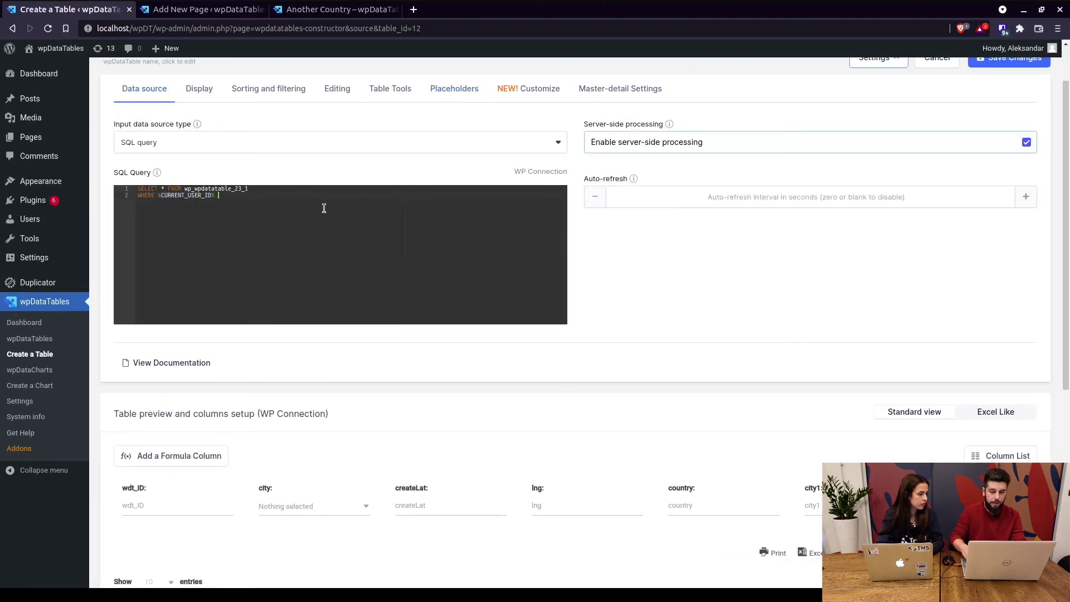
pyautogui.press('BackSpace')
pyautogui.press('BackSpace')
pyautogui.press('BackSpace')
pyautogui.press('BackSpace')
pyautogui.press('BackSpace')
pyautogui.press('BackSpace')
pyautogui.press('BackSpace')
pyautogui.press('BackSpace')
pyautogui.press('BackSpace')
pyautogui.press('BackSpace')
pyautogui.press('BackSpace')
pyautogui.press('BackSpace')
pyautogui.press('BackSpace')
pyautogui.press('BackSpace')
pyautogui.press('BackSpace')
pyautogui.press('BackSpace')
pyautogui.press('BackSpace')
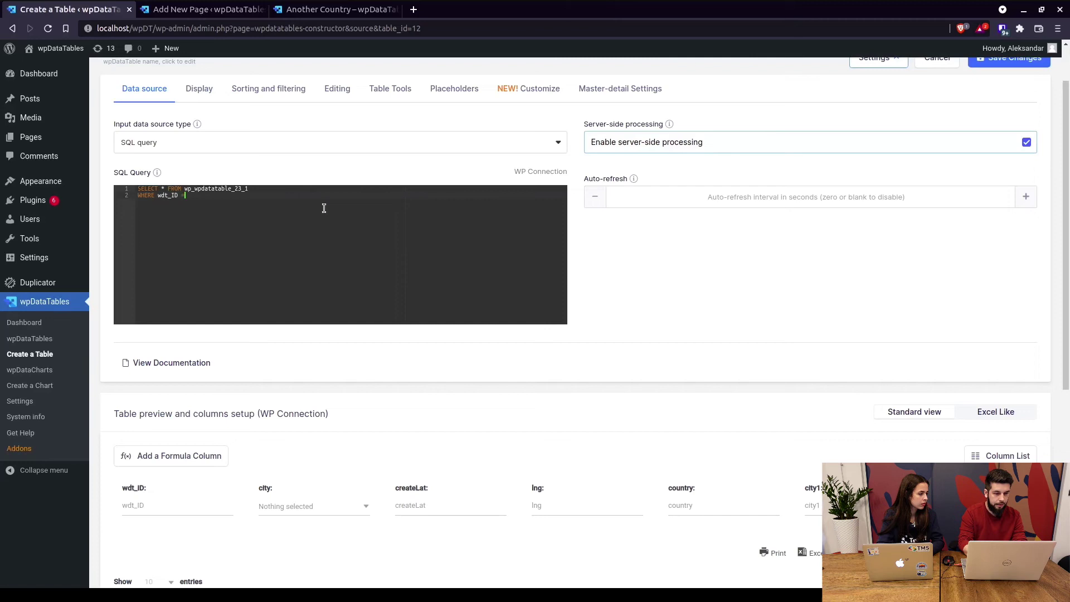
pyautogui.write('%CURRENT_USER_ID%')
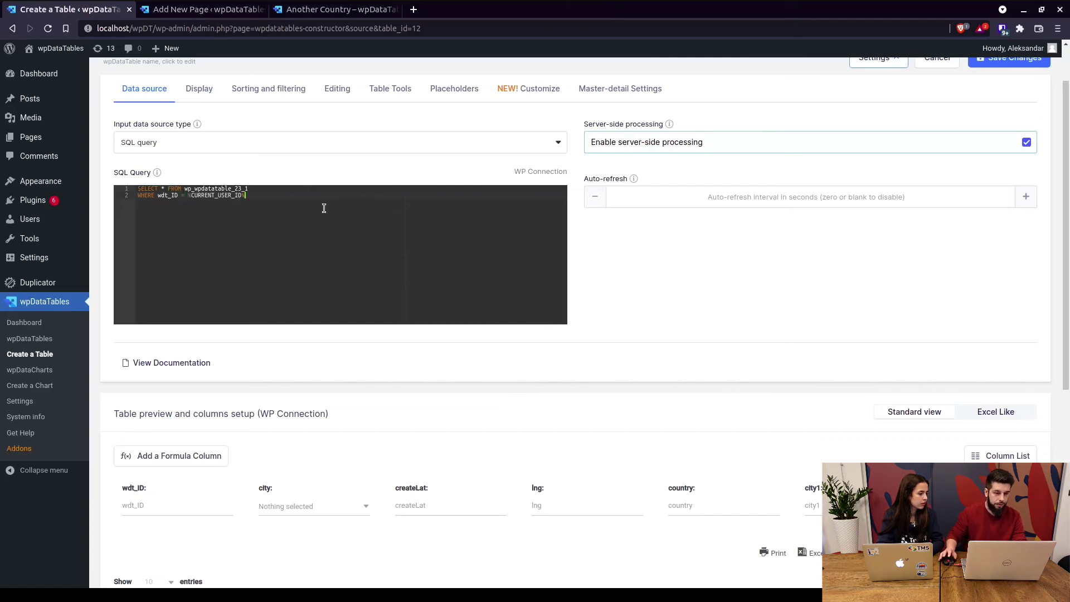
pyautogui.scroll(-3, 321, 229)
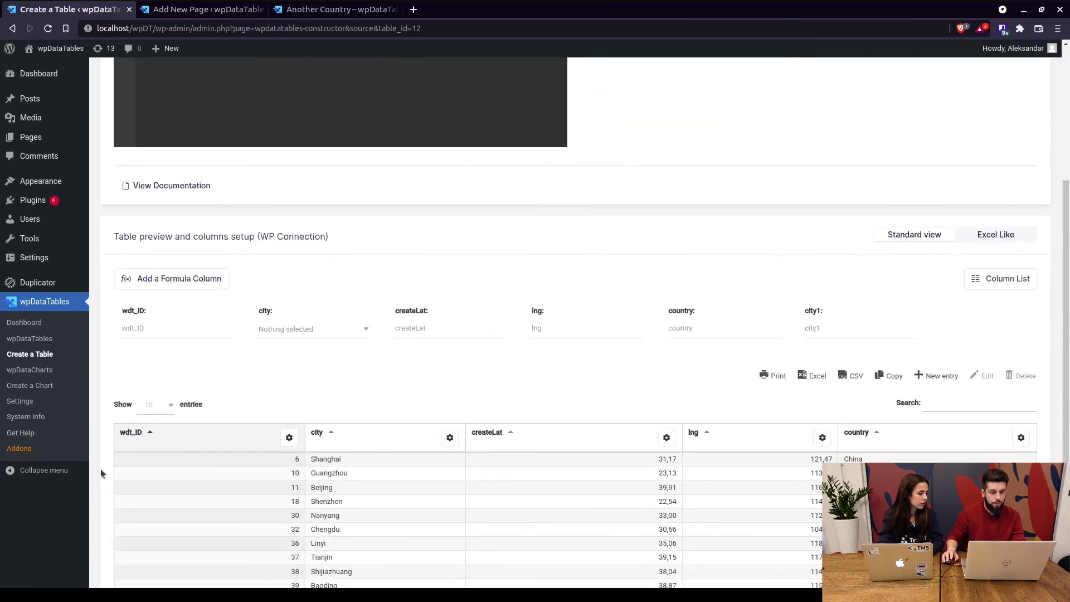
pyautogui.scroll(4, 205, 456)
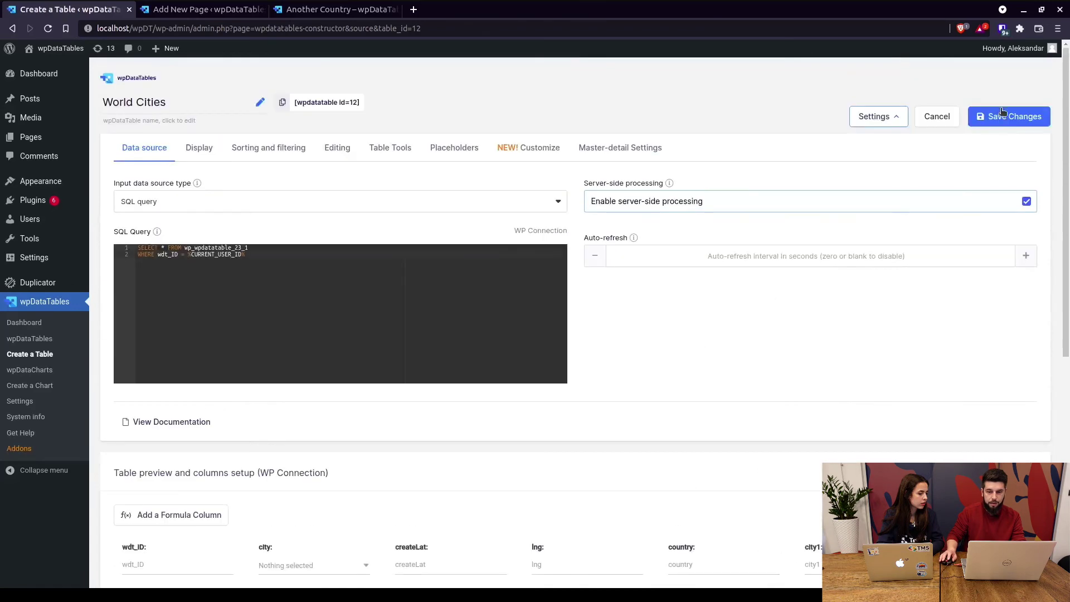
# Step: Save the table with the new query and check the preview shows only Tokyo
pyautogui.click(1006, 118)
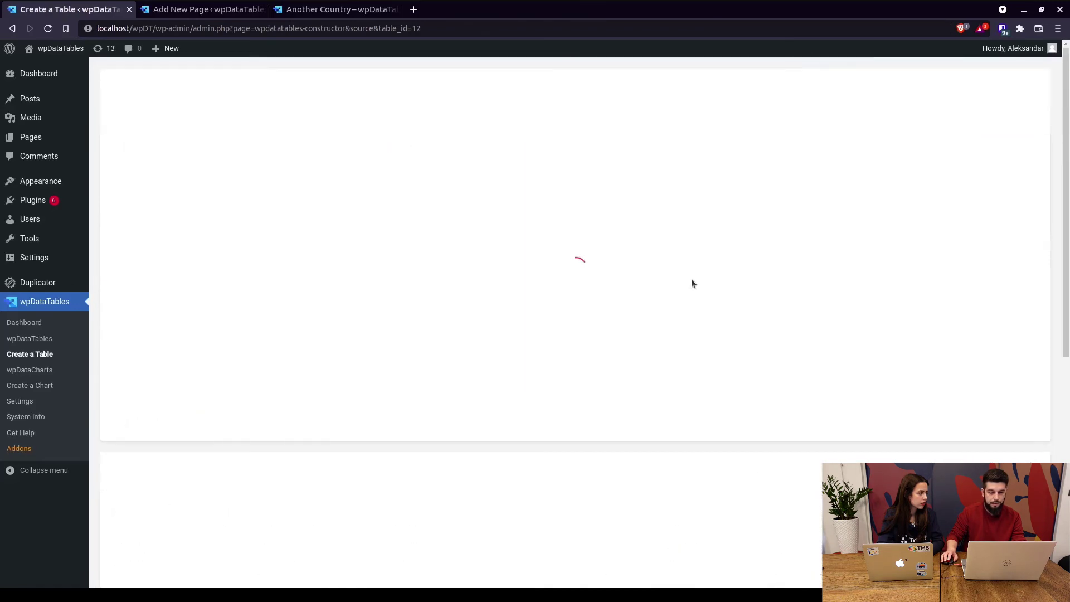
pyautogui.scroll(-5, 391, 412)
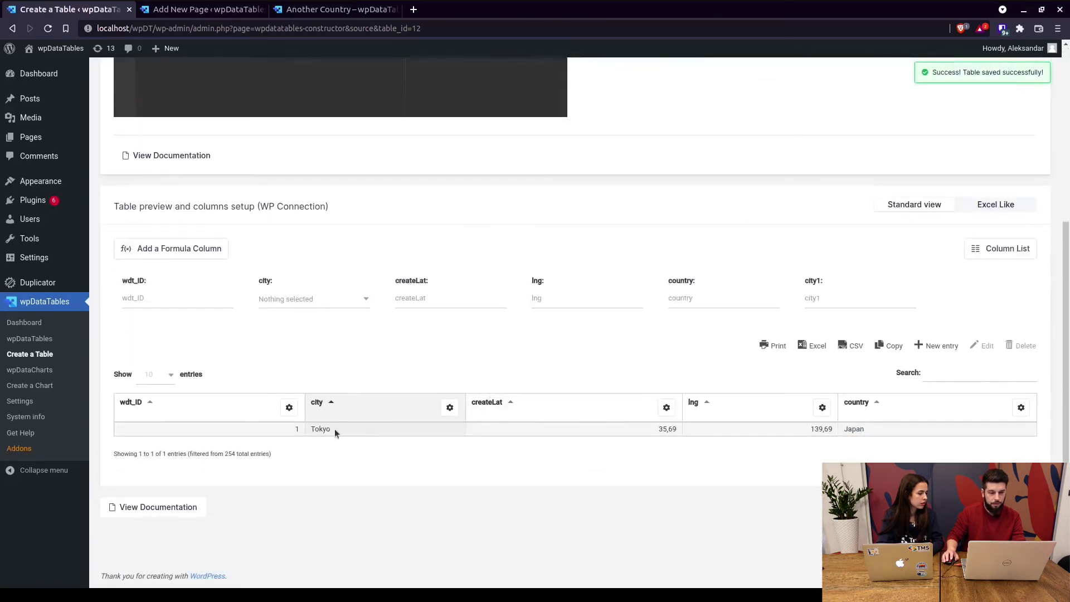
pyautogui.click(296, 429)
# Step: Confirm Tokyo's wdt_ID 1 matches the %CURRENT_USER_ID% placeholder value of 1
pyautogui.scroll(5, 349, 340)
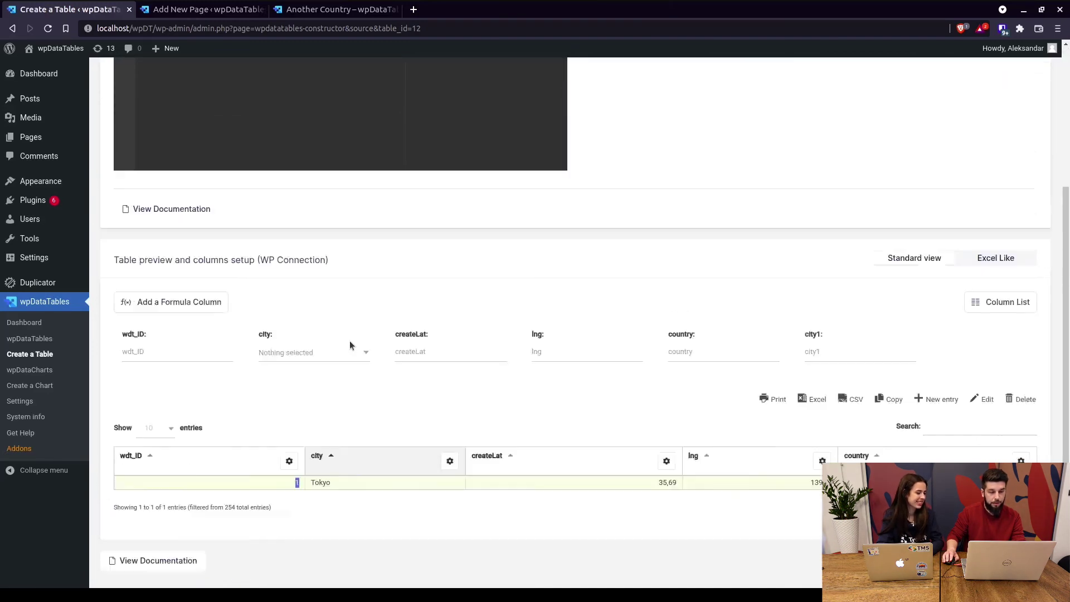
pyautogui.click(440, 149)
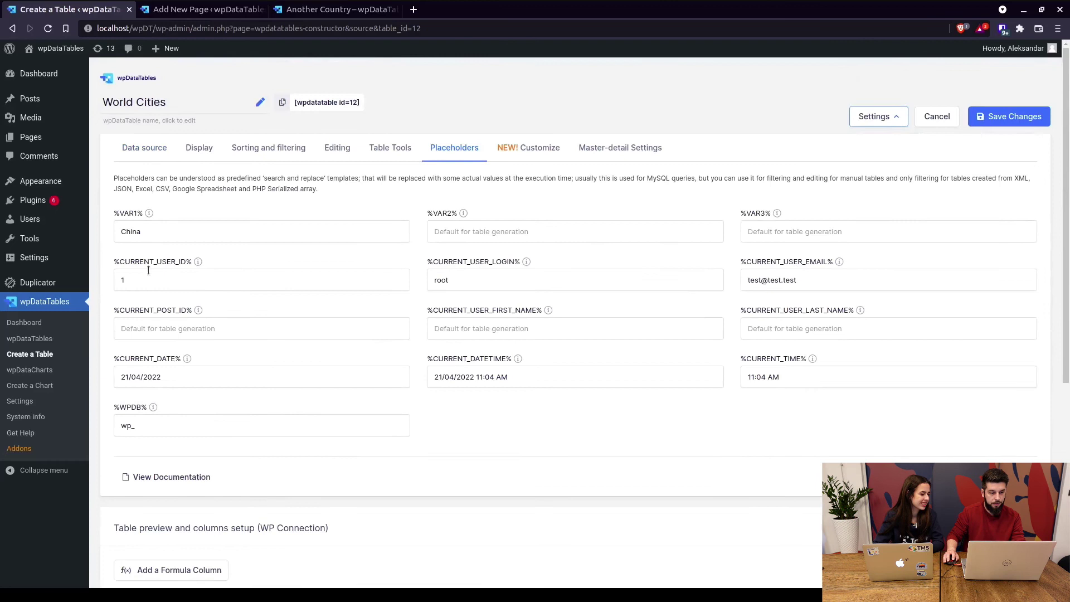
pyautogui.scroll(-4, 151, 274)
pyautogui.doubleClick(297, 515)
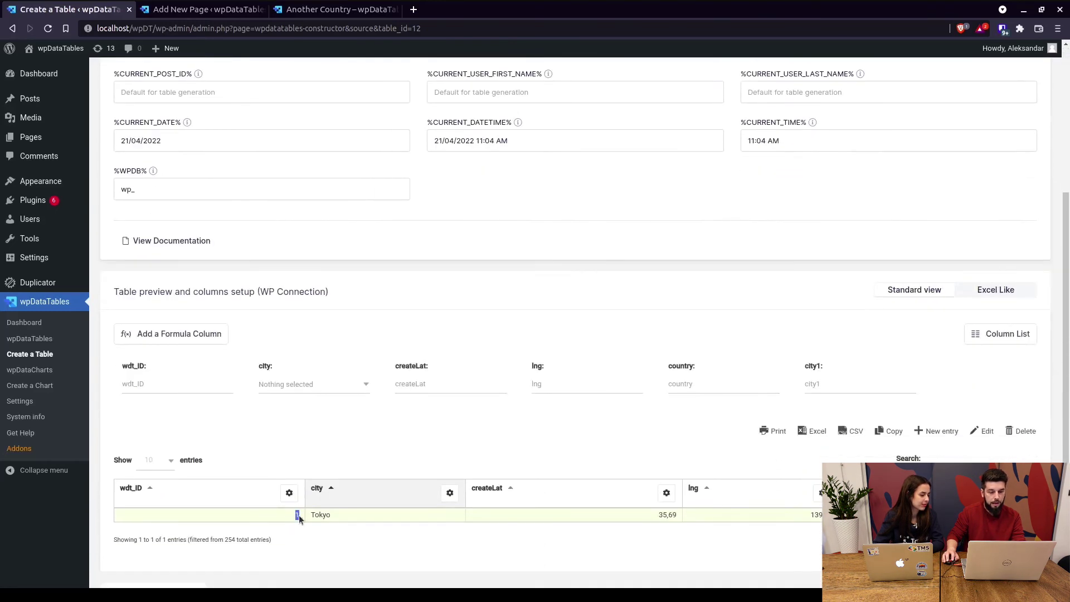
pyautogui.click(326, 514)
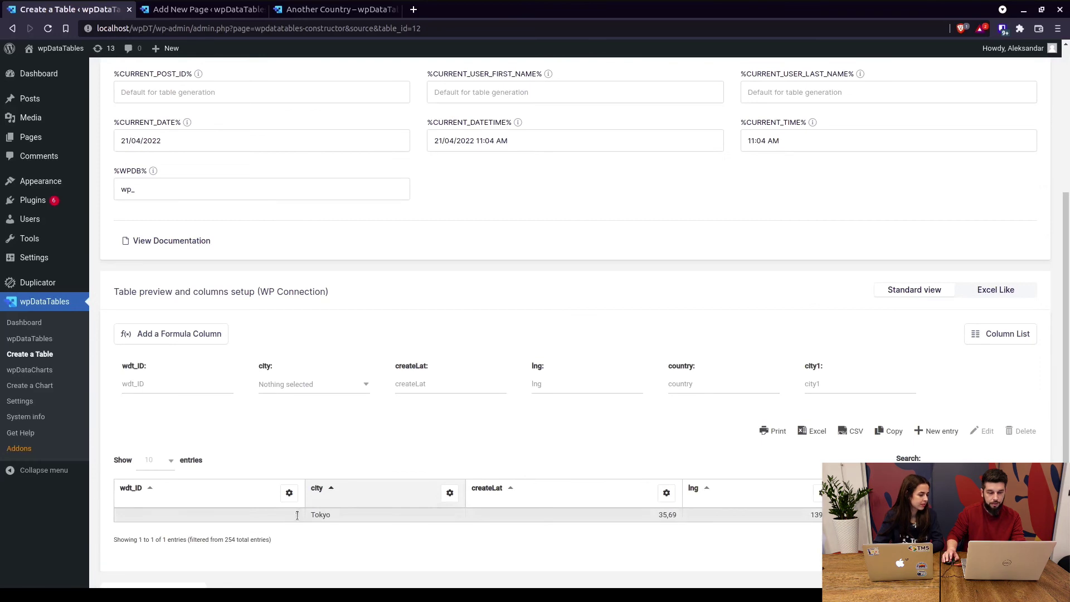
pyautogui.scroll(4, 335, 490)
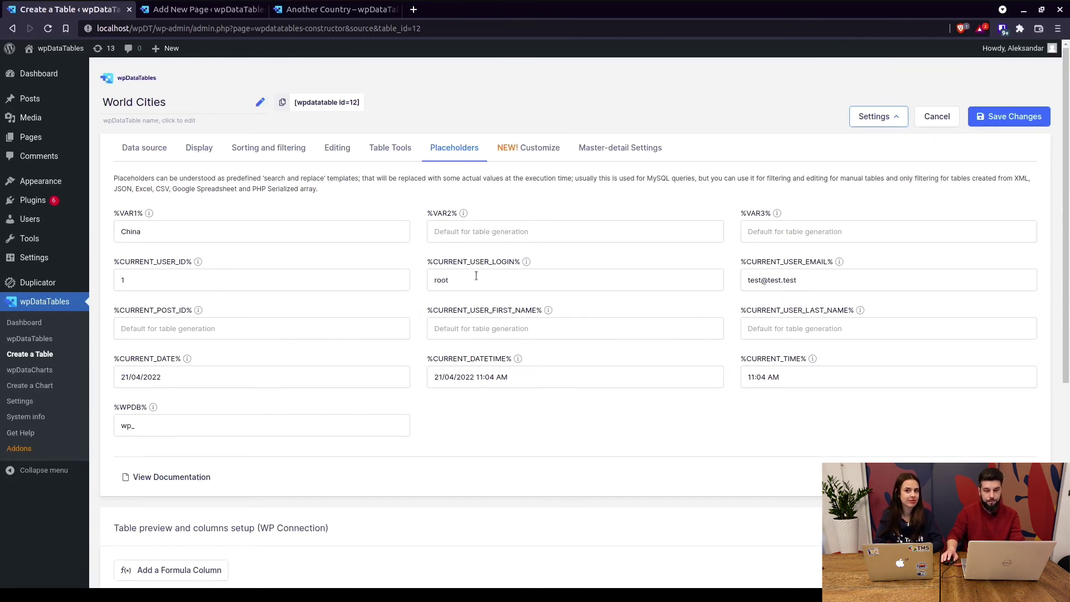
pyautogui.scroll(-4, 589, 350)
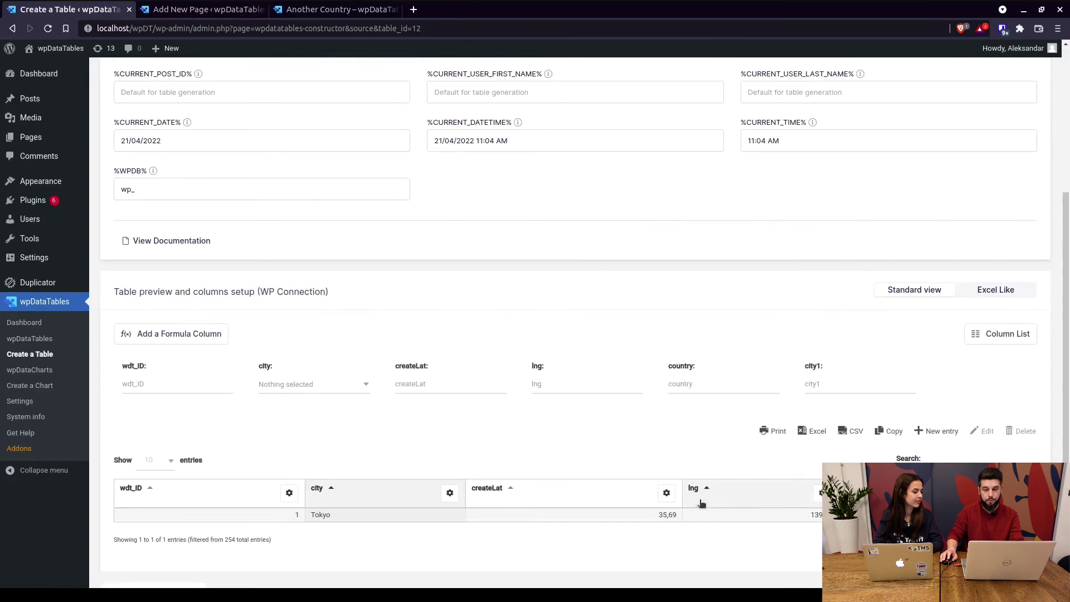
pyautogui.scroll(4, 350, 479)
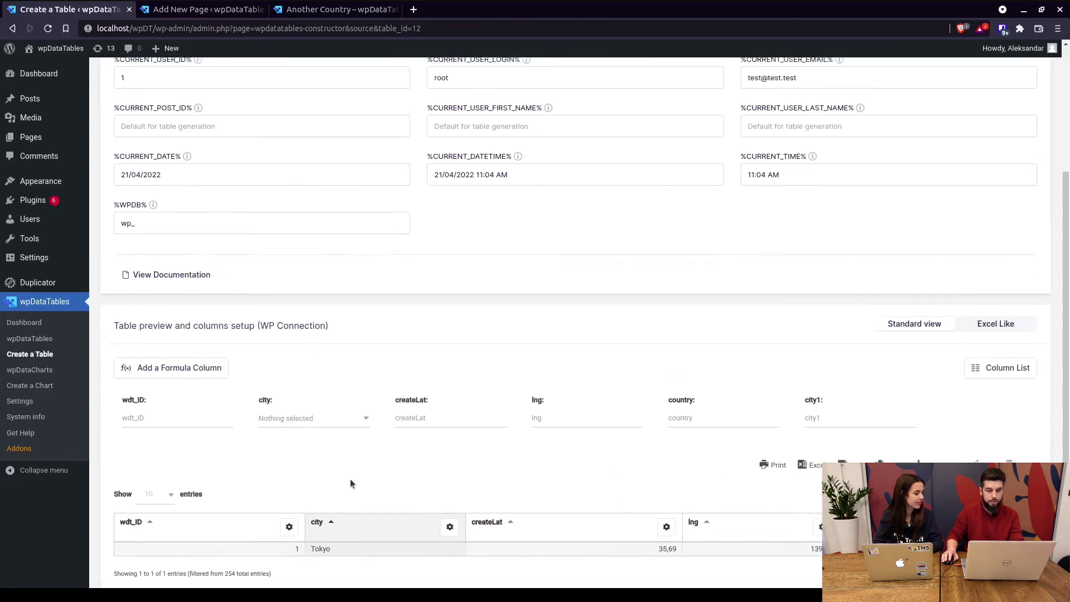
pyautogui.click(131, 124)
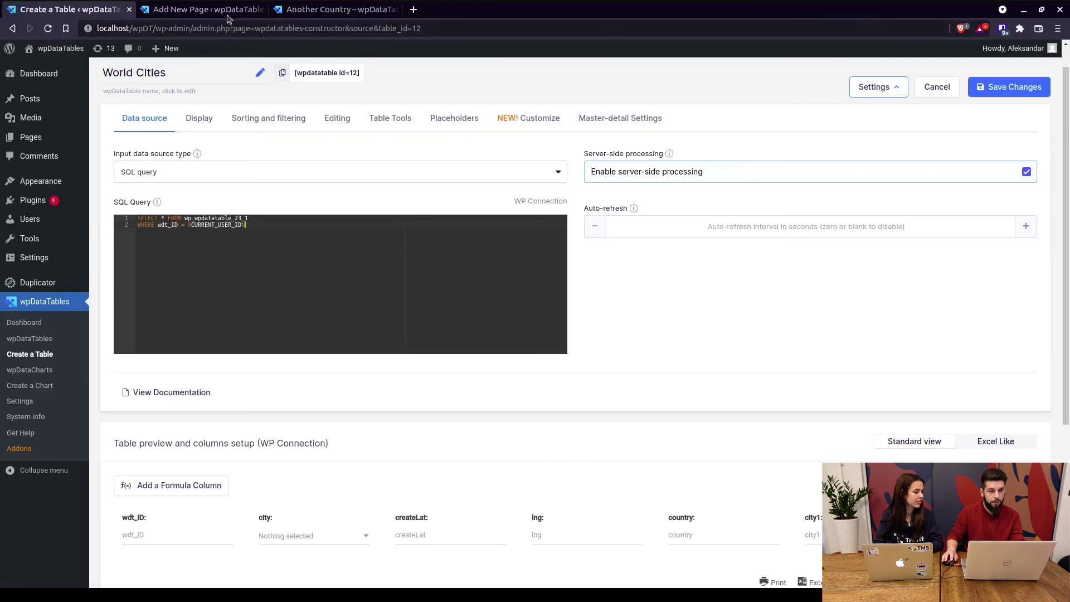
# Step: Return to the Another Country page editor and select var1 in the [wpdatatable id=12 var1=Germany] shortcode
pyautogui.click(201, 10)
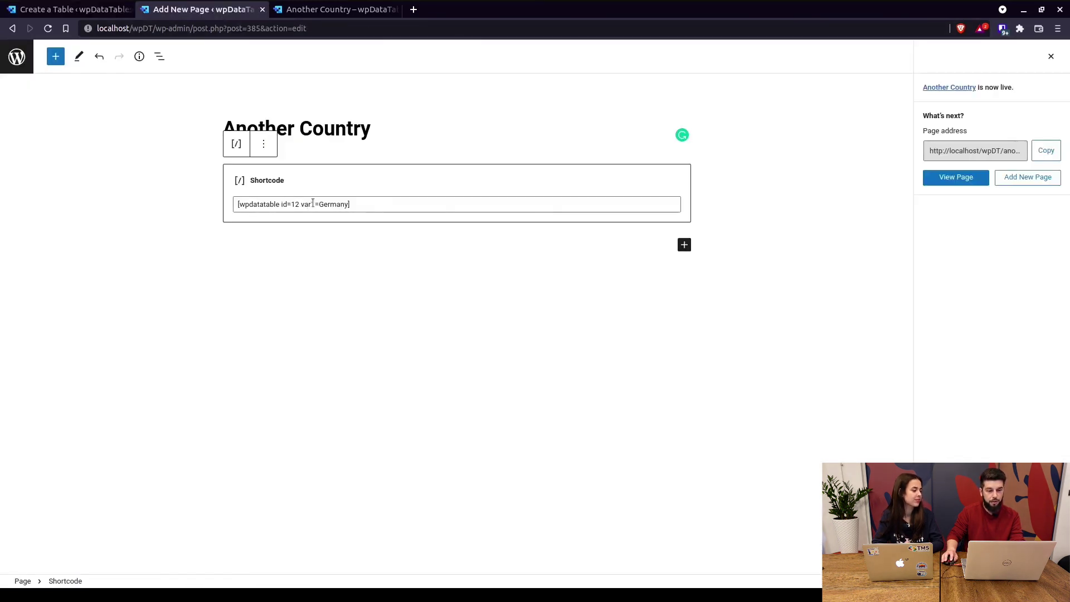
pyautogui.doubleClick(304, 204)
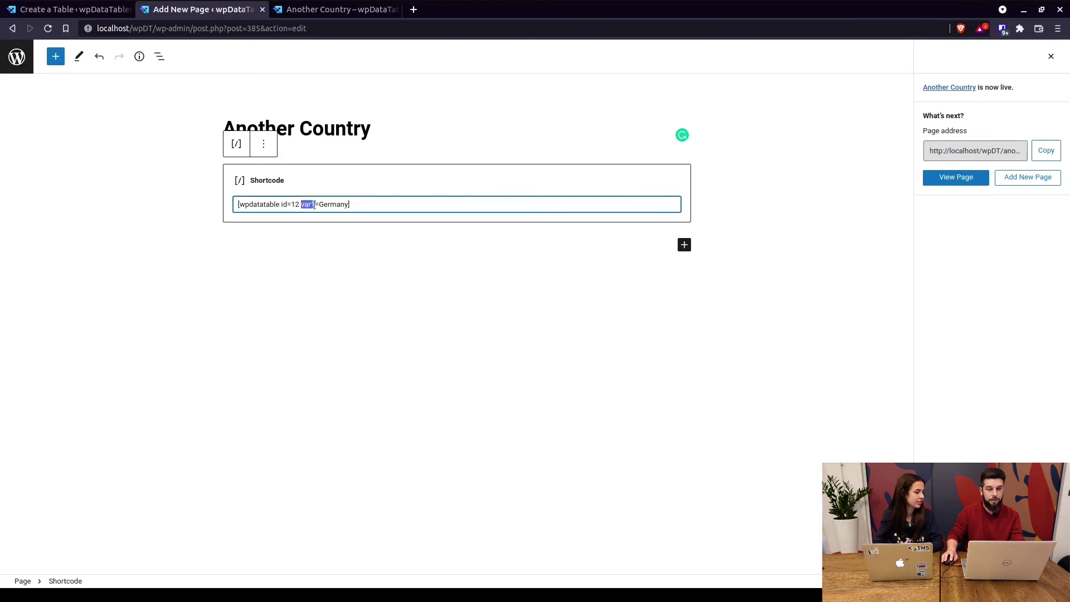